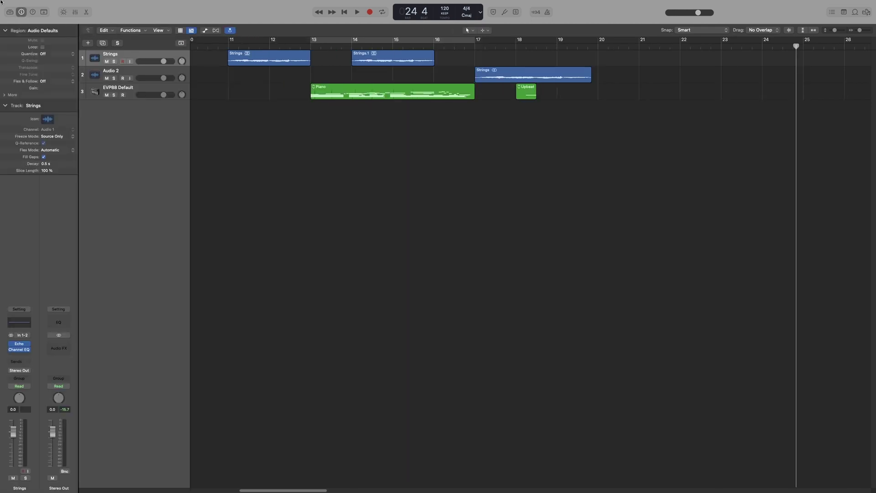
Hide the Inspector, then show it again so the region and track settings reappear.
click(22, 13)
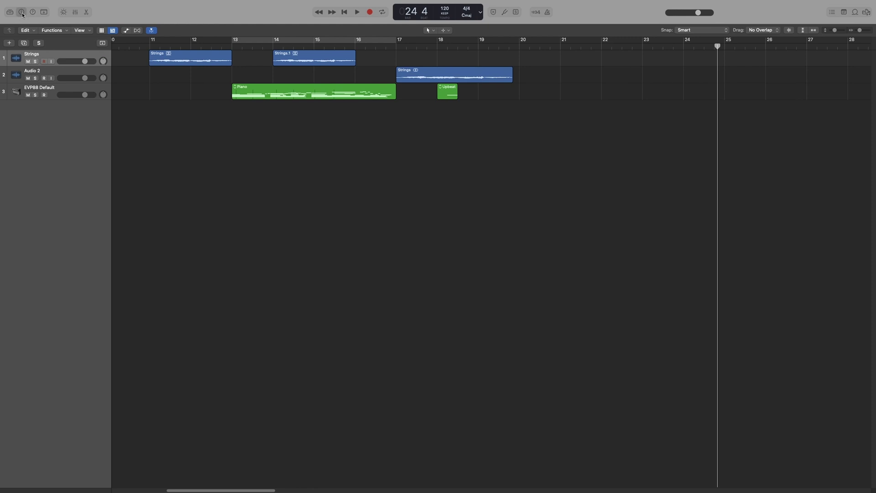
click(22, 14)
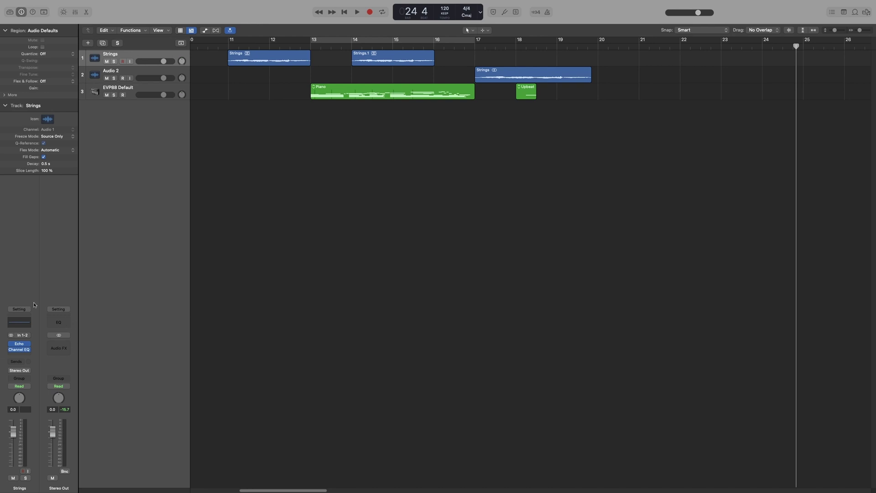
Step through the Audio 2, EVP88 and Strings tracks and regions, ending on the Piano MIDI region.
click(113, 76)
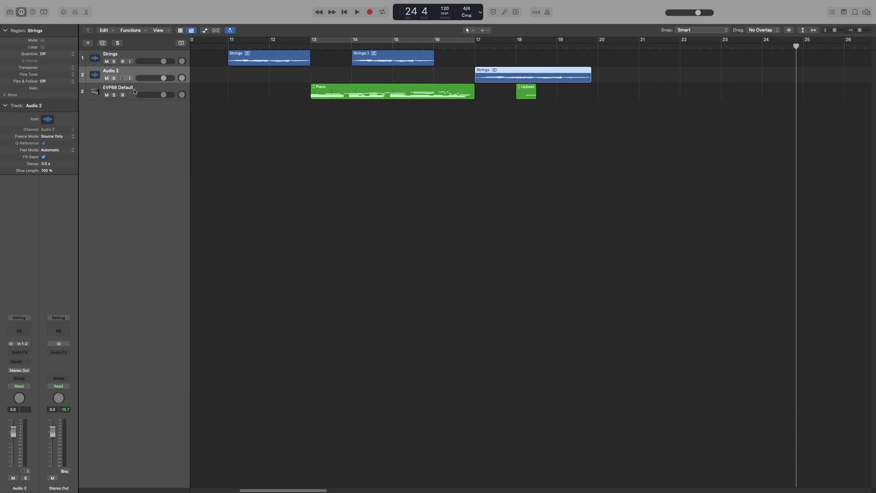
key(Down)
key(Up)
key(Up)
click(135, 89)
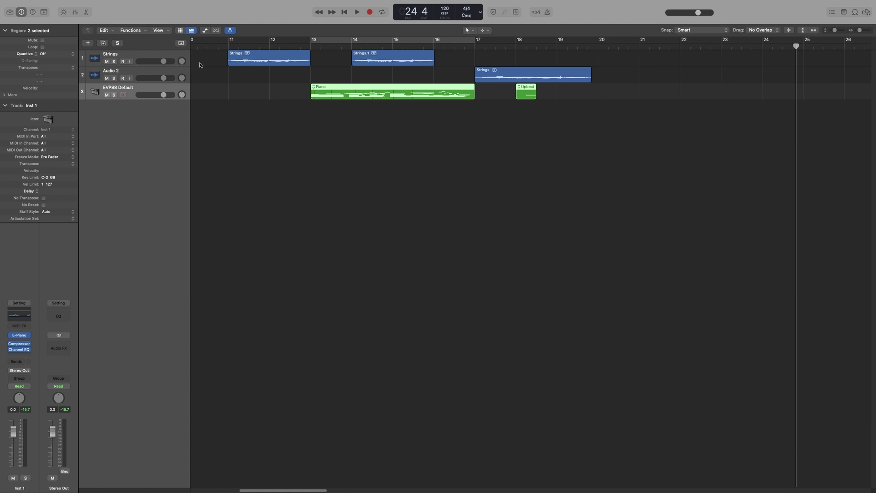
click(251, 61)
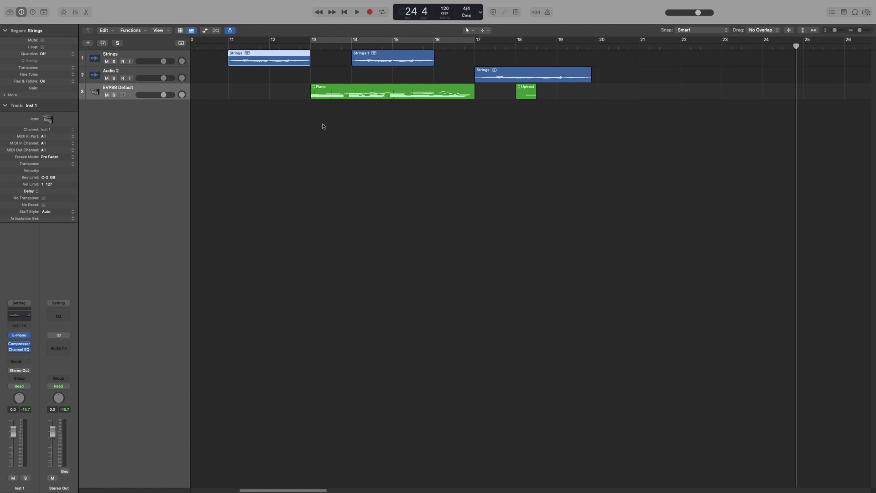
click(343, 92)
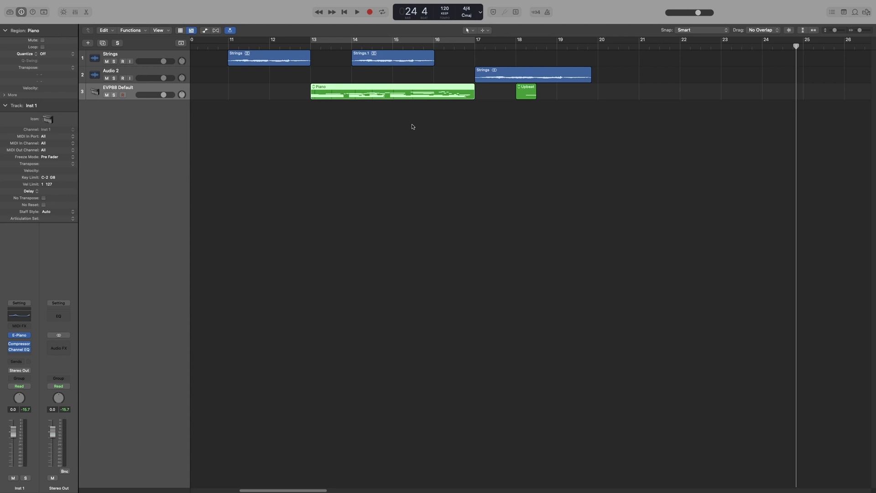
Rename the Piano region to 'El. Piano' from its name field in the Region inspector.
double_click(36, 31)
text(El. Piano)
click(275, 119)
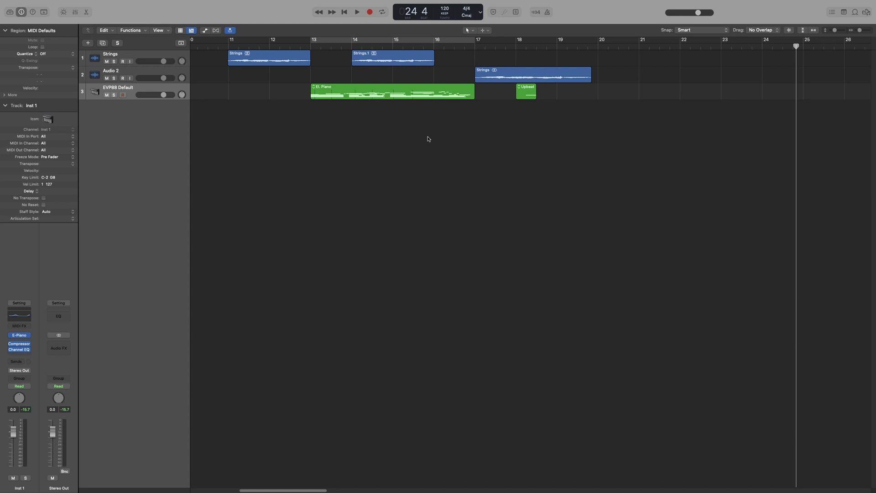
Rename the region in place in the arrangement back to 'Piano'.
click(384, 90)
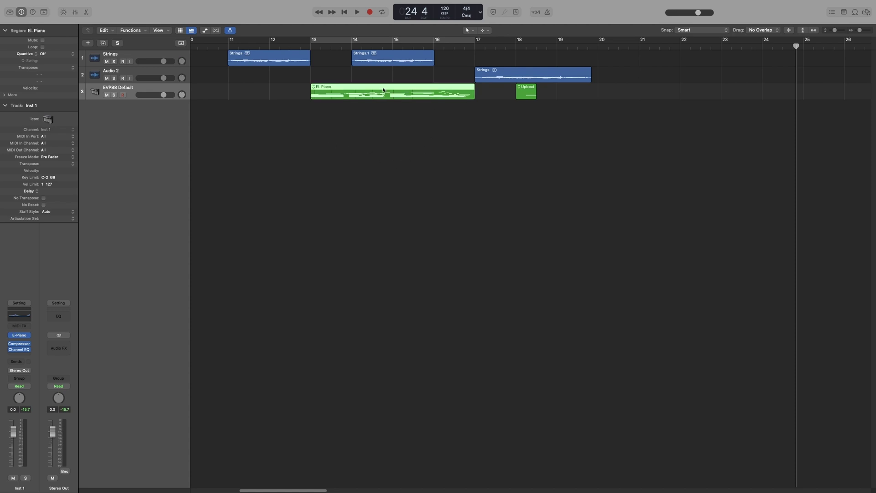
click(384, 87)
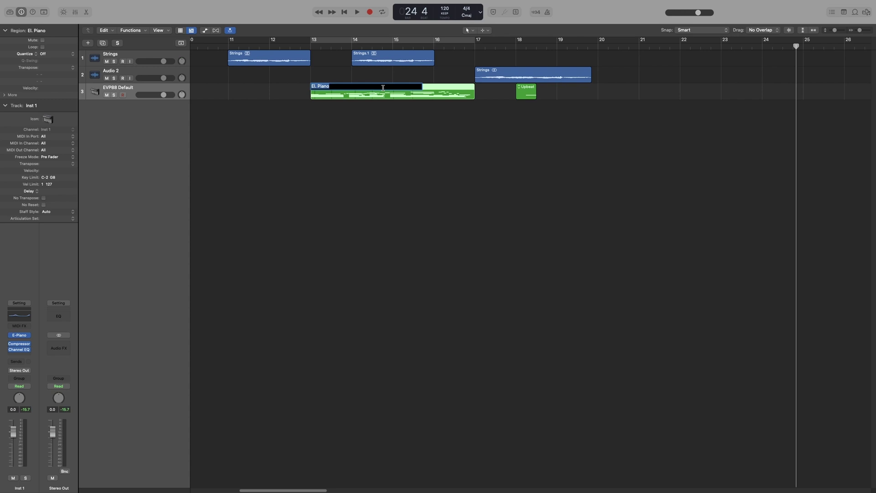
text(Piano)
click(413, 144)
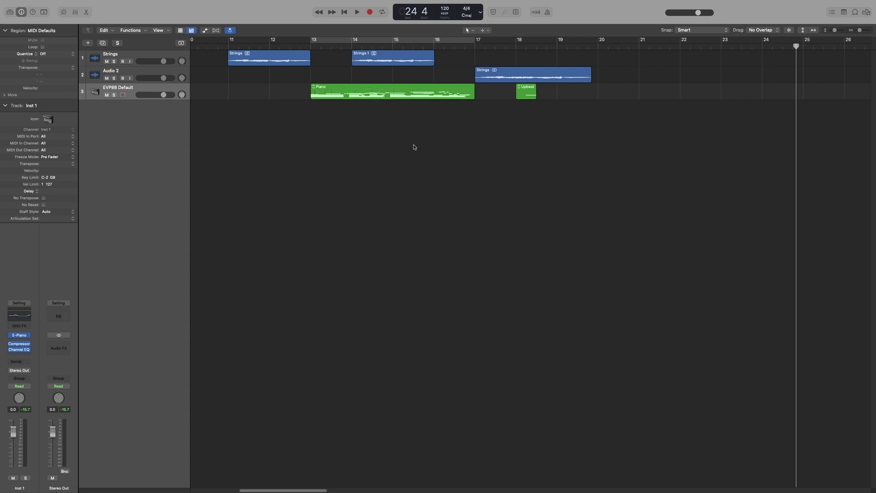
Use the Text Tool to rename the region 'El. Piano', then return to the Pointer Tool.
click(472, 30)
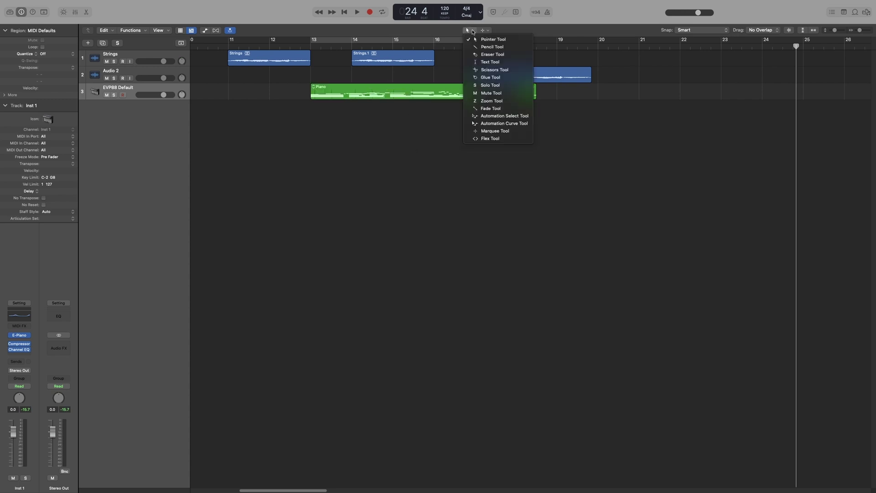
click(491, 62)
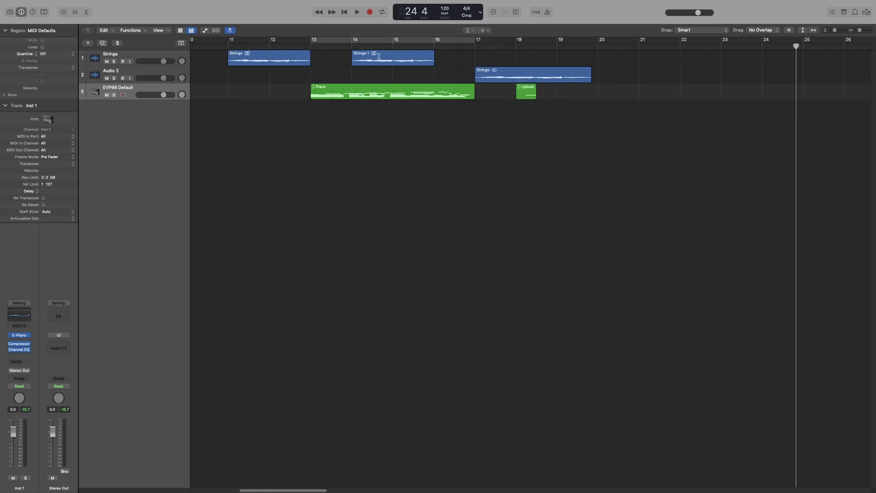
click(311, 86)
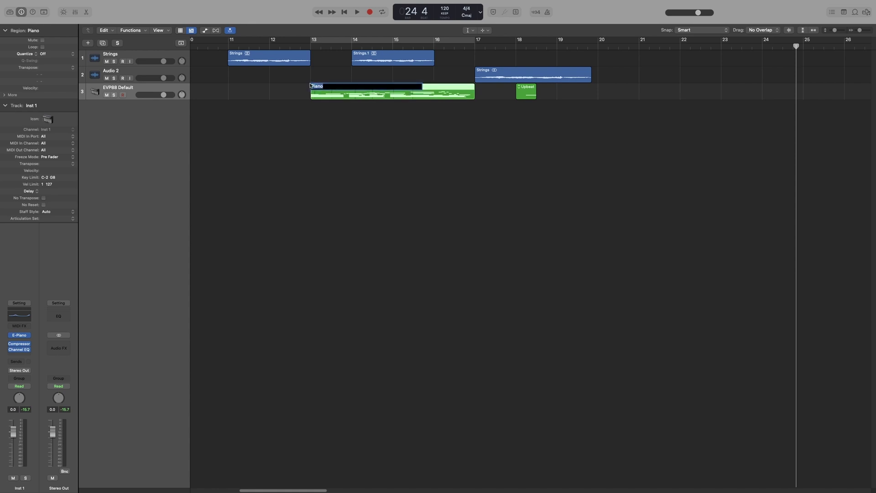
text(El. Piano)
key(Return)
click(469, 30)
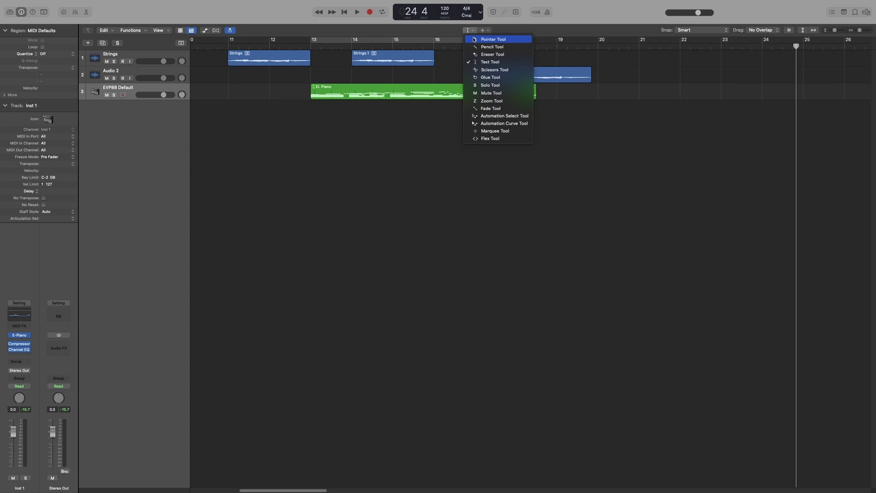
click(474, 39)
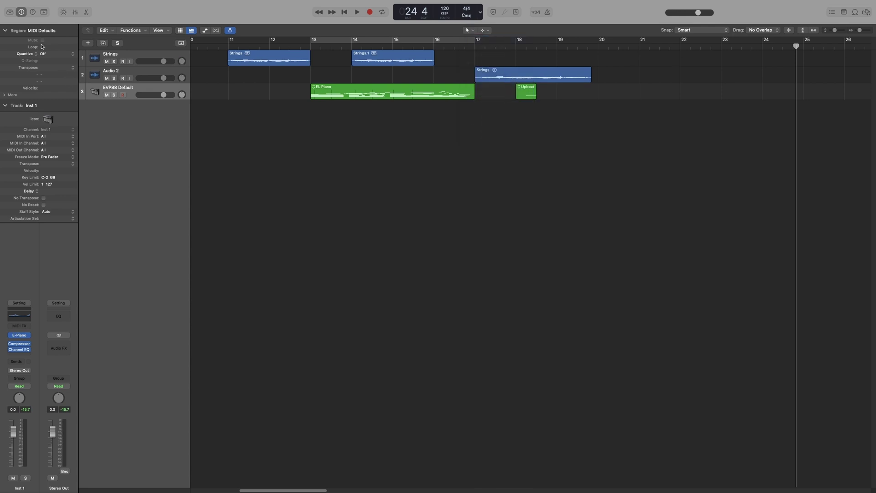
Mute and unmute the El. Piano region, then switch its Loop on and off.
click(328, 86)
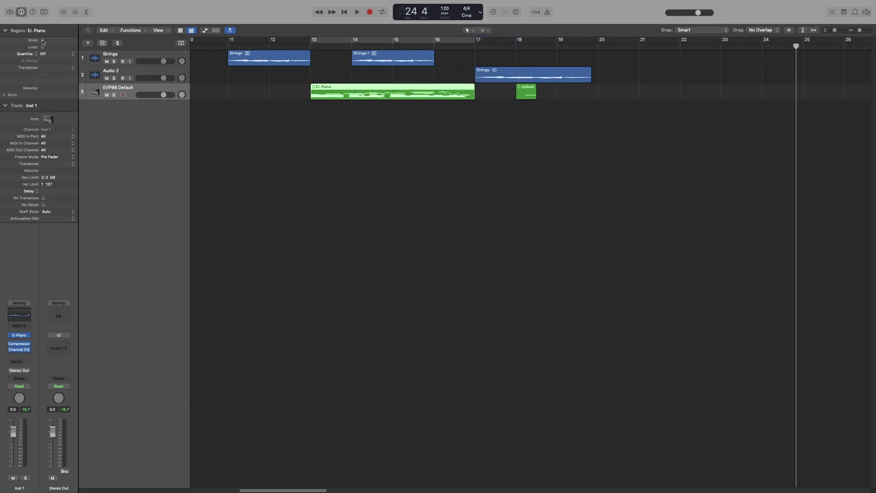
click(42, 40)
click(43, 41)
click(43, 48)
click(43, 47)
Leave Quantize at Off and choose the Smart Quantize mode.
click(72, 55)
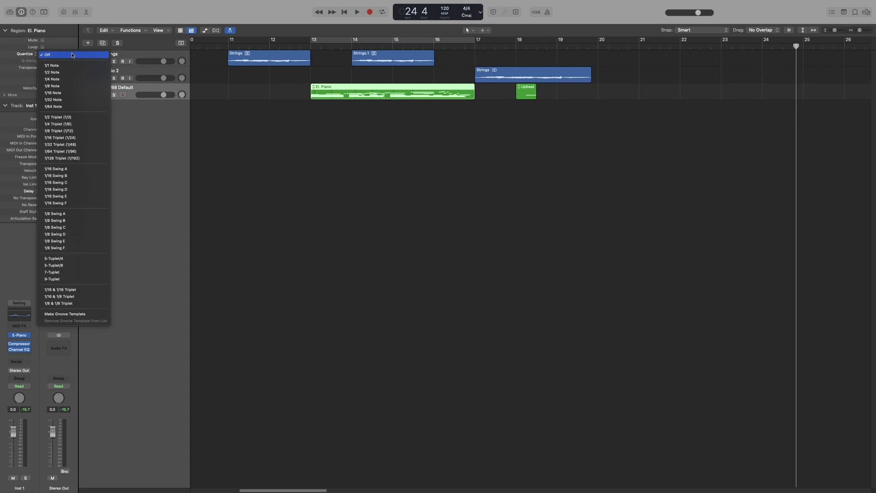
click(13, 84)
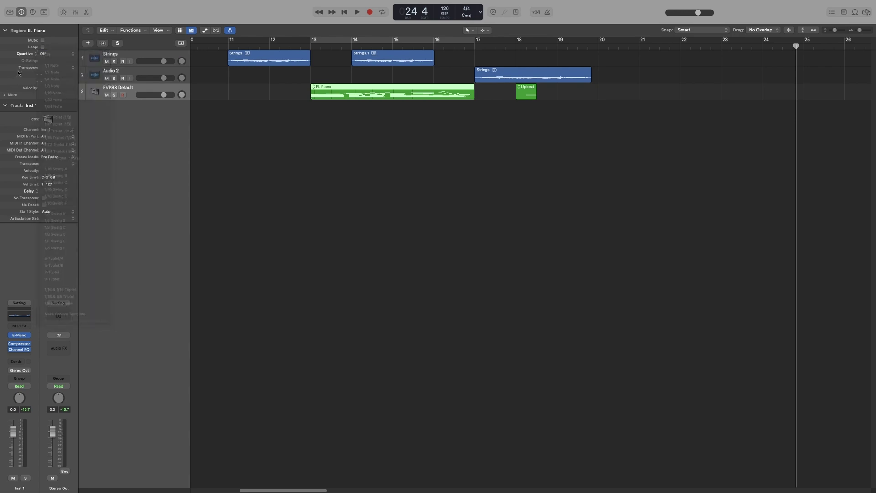
click(34, 56)
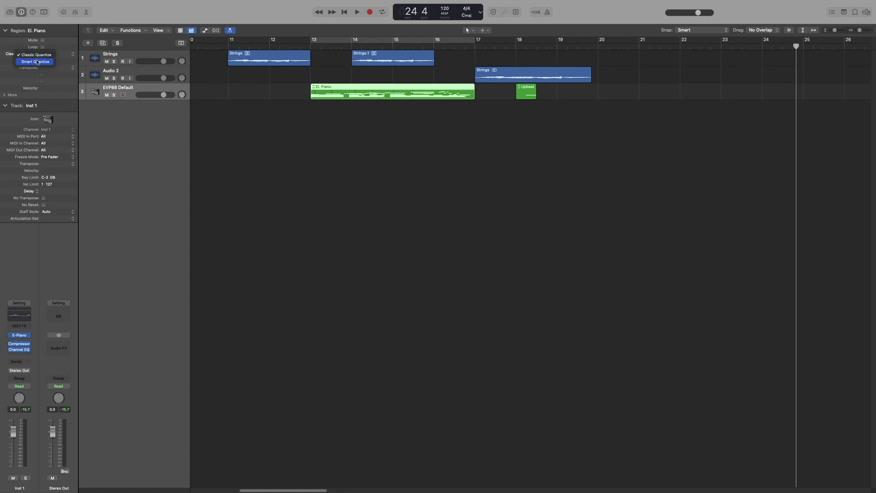
click(37, 62)
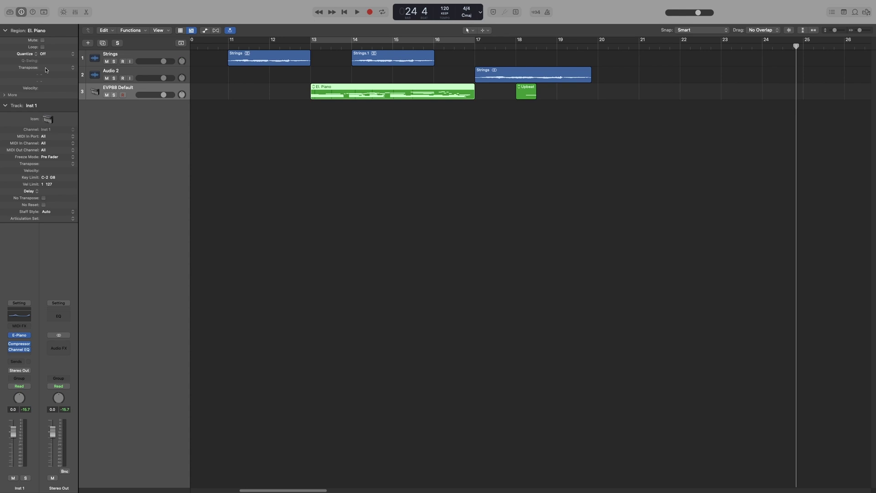
Transpose the region to -42, then +8, then reset Transpose to ±0.
click(74, 69)
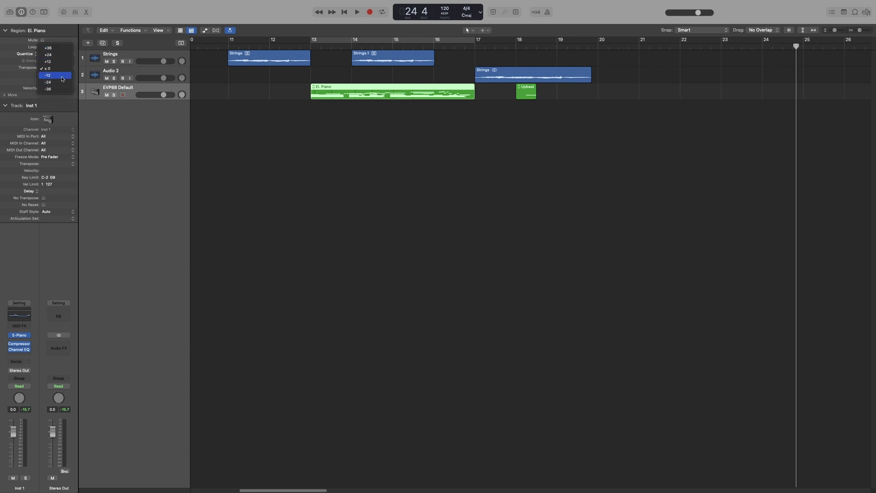
click(4, 69)
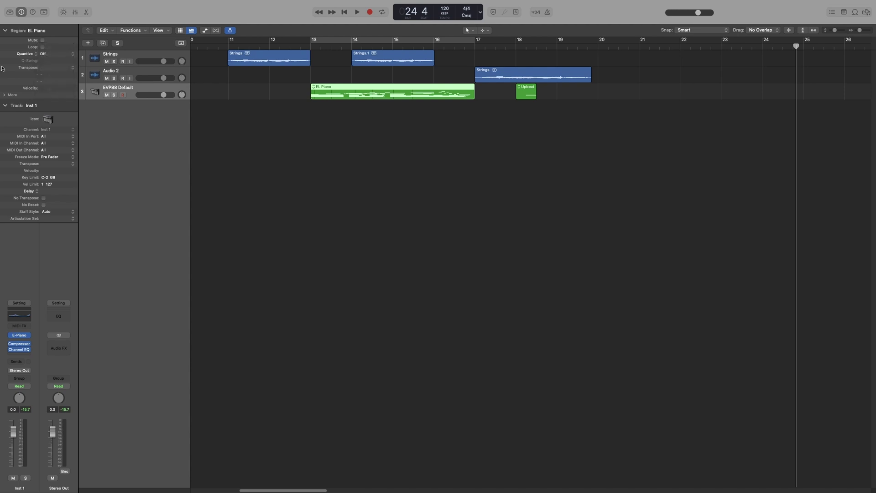
mouse_move(44, 67)
mouse_down()
mouse_move(46, 101)
mouse_move(49, 47)
mouse_move(47, 71)
mouse_up()
double_click(47, 68)
text(8)
key(Return)
click(60, 68)
click(61, 74)
Open the El. Piano region in the Piano Roll and select notes at bars 14 and 13.
double_click(383, 95)
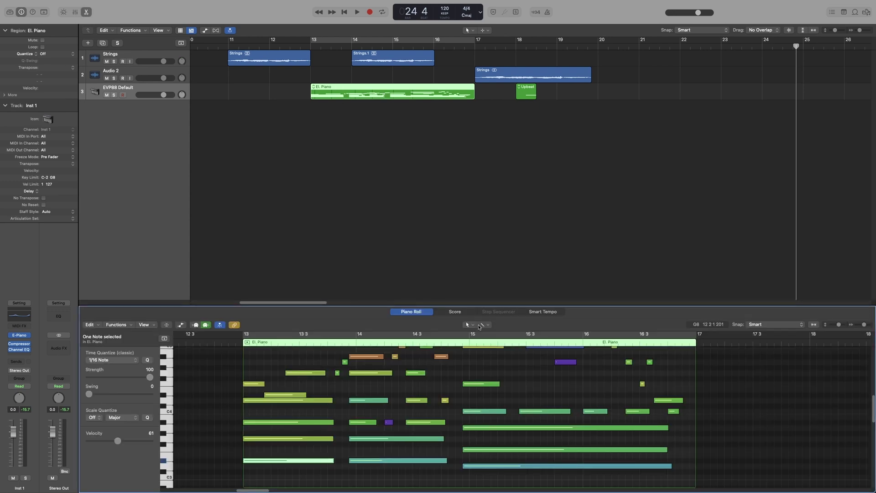
click(418, 461)
click(268, 461)
scroll(269, 454, down, 2)
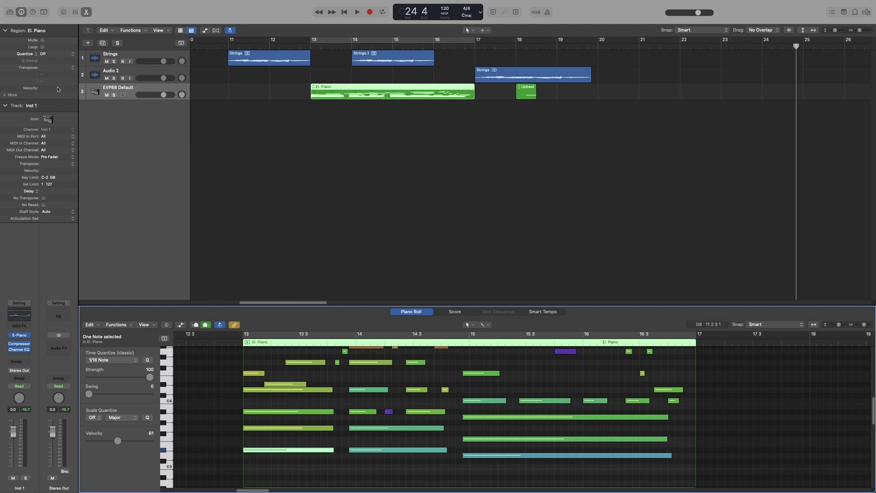
Raise the region's Velocity offset step by step up to +89, then reset it to zero.
drag(57, 90, 54, 85)
scroll(319, 411, up, 1)
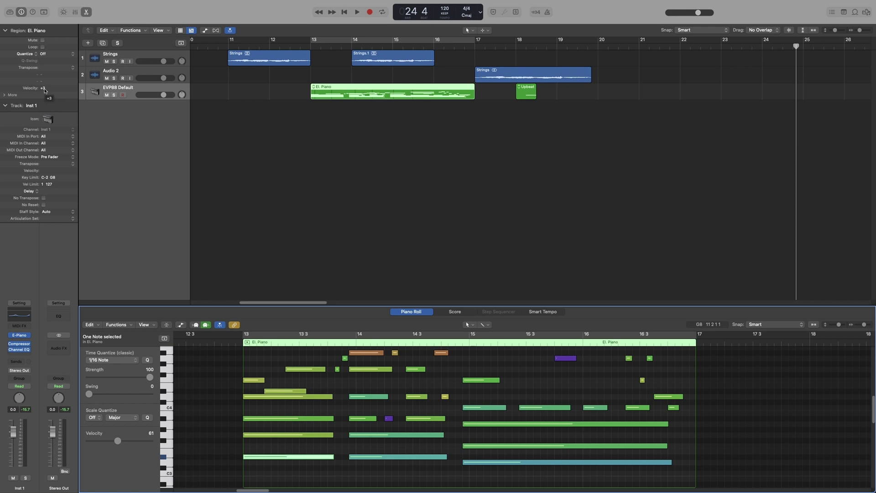
drag(44, 89, 52, 72)
drag(54, 38, 58, 22)
drag(50, 89, 59, 39)
mouse_move(45, 90)
drag(47, 86, 50, 82)
alt+click(46, 89)
Lower the EVP88 track volume to -8.4 dB, then reset pan to centre and volume to 0 dB.
drag(163, 94, 182, 78)
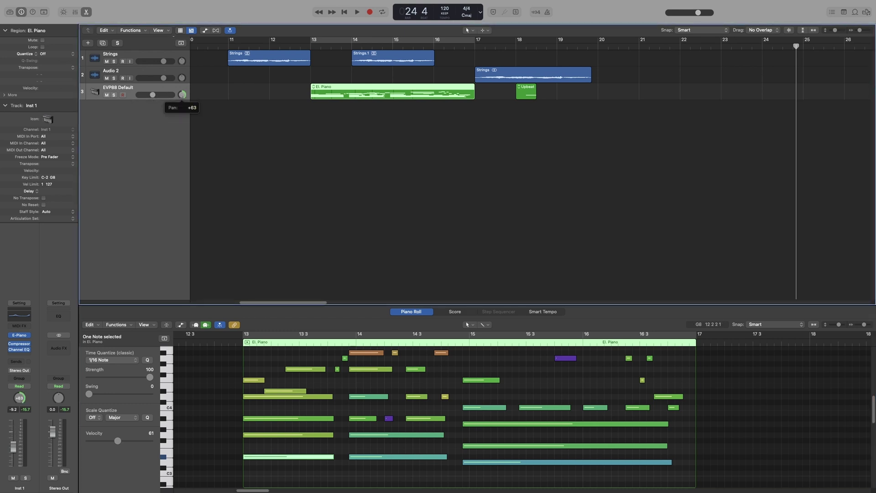
alt+click(181, 96)
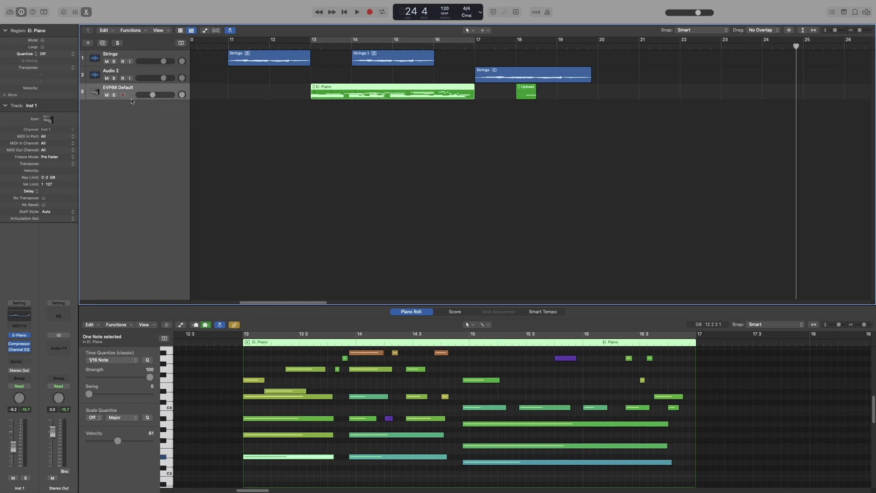
alt+click(151, 95)
Show the region's extra parameters and set Delay to +1/8 after trying +69 ticks.
click(5, 95)
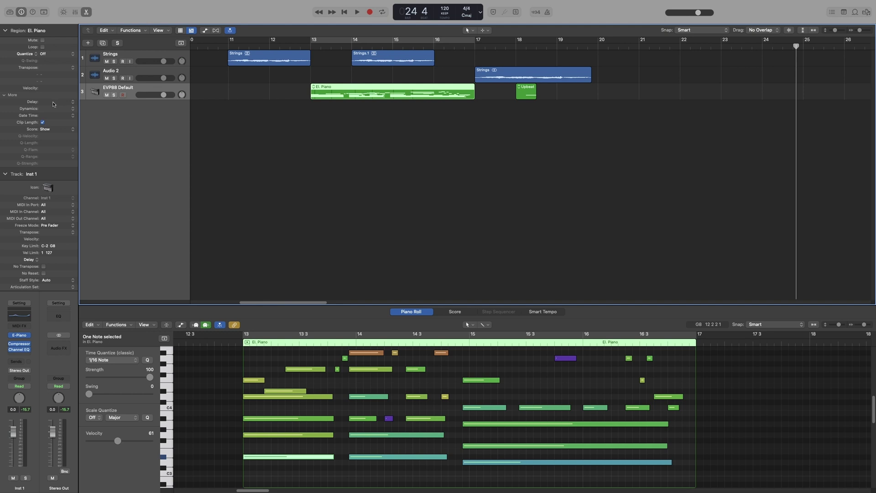
mouse_move(52, 102)
mouse_down()
mouse_move(56, 51)
mouse_move(63, 152)
mouse_move(60, 62)
mouse_move(60, 134)
mouse_move(56, 86)
mouse_up()
click(73, 102)
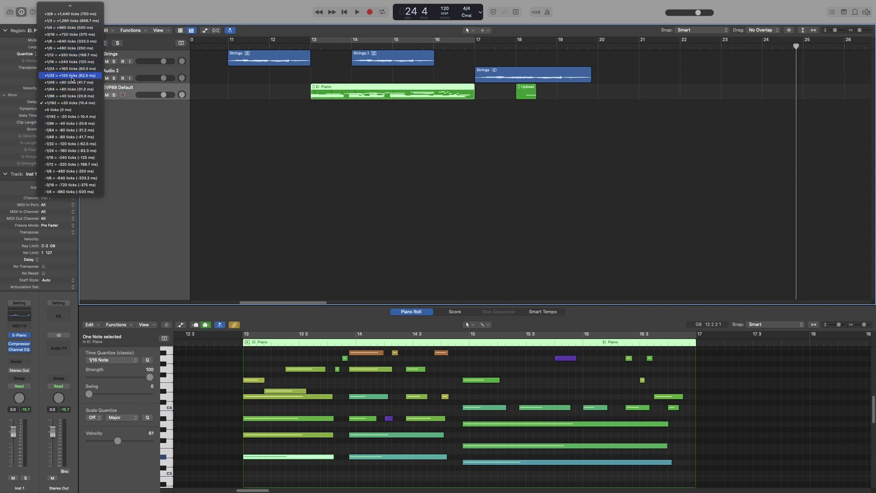
click(71, 48)
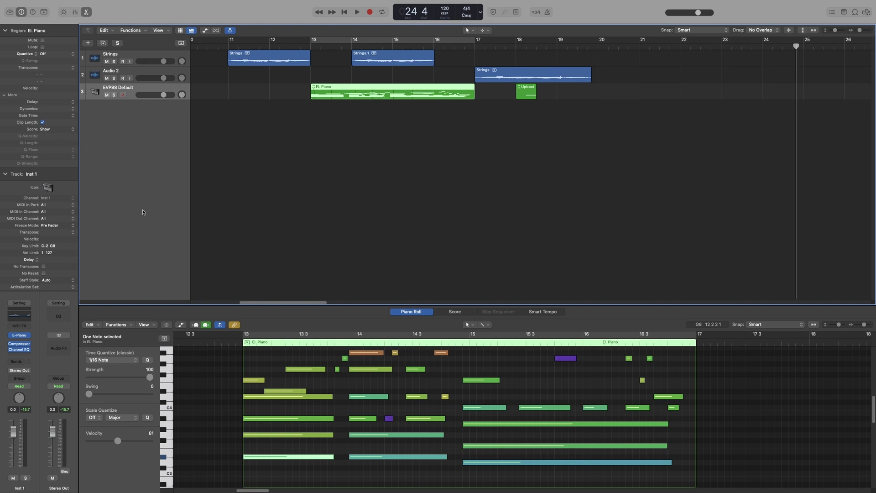
click(72, 110)
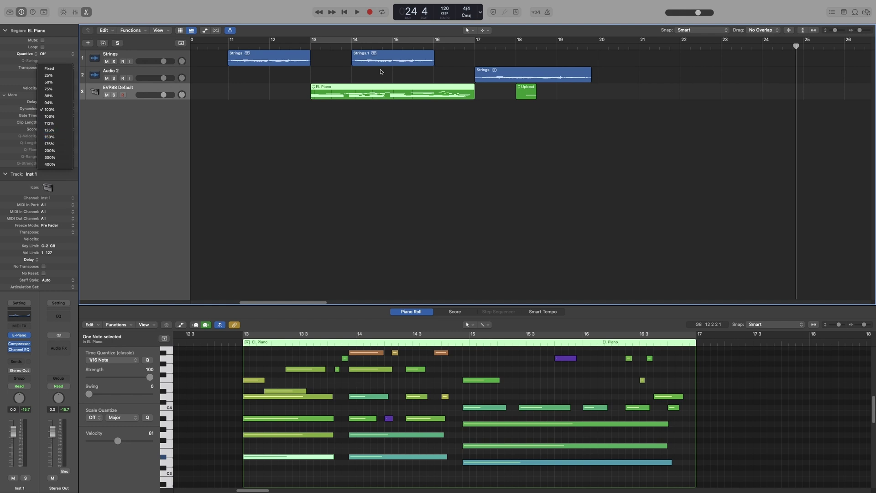
Turn on cycle over bars 13–17, solo the EVP88 Default track and play it back.
click(115, 97)
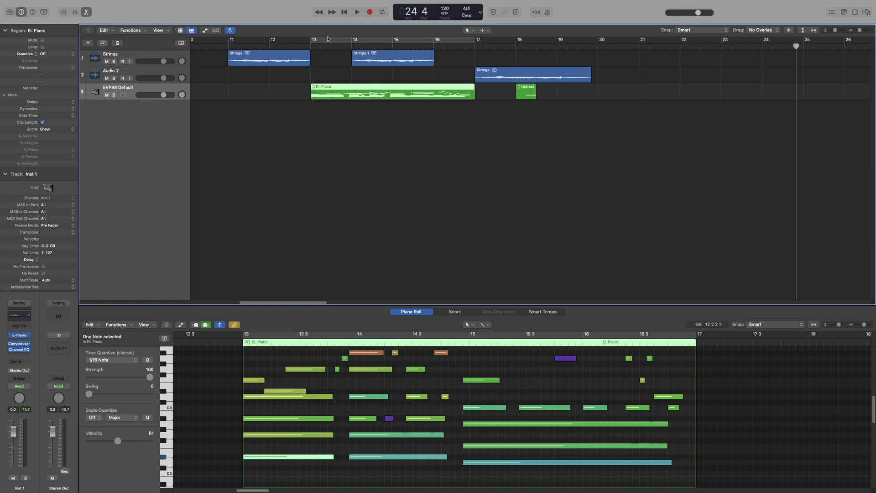
click(327, 39)
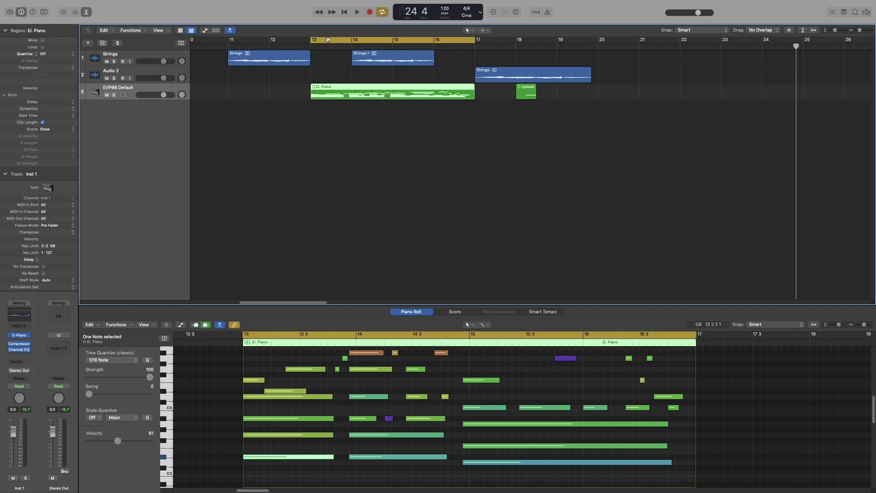
click(72, 109)
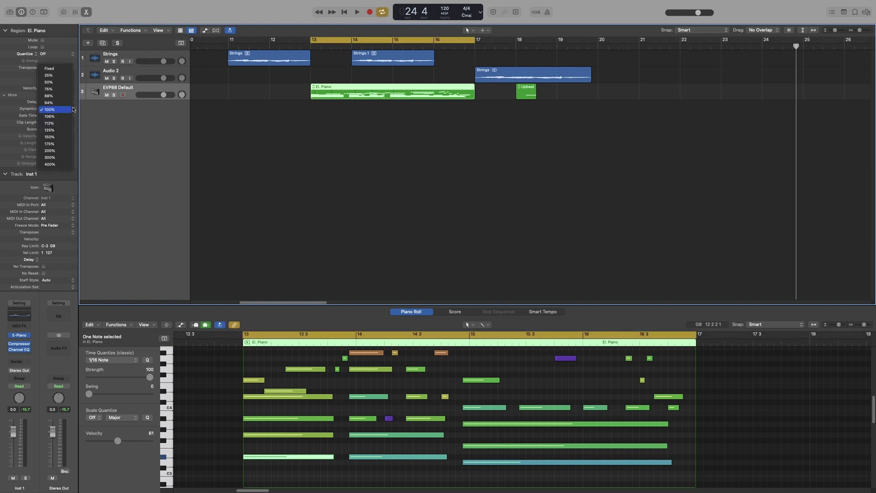
click(357, 14)
click(357, 13)
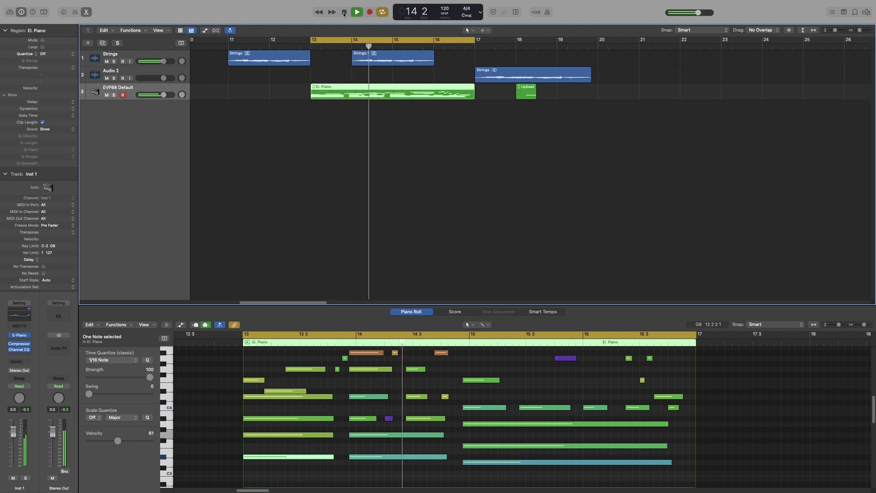
click(345, 13)
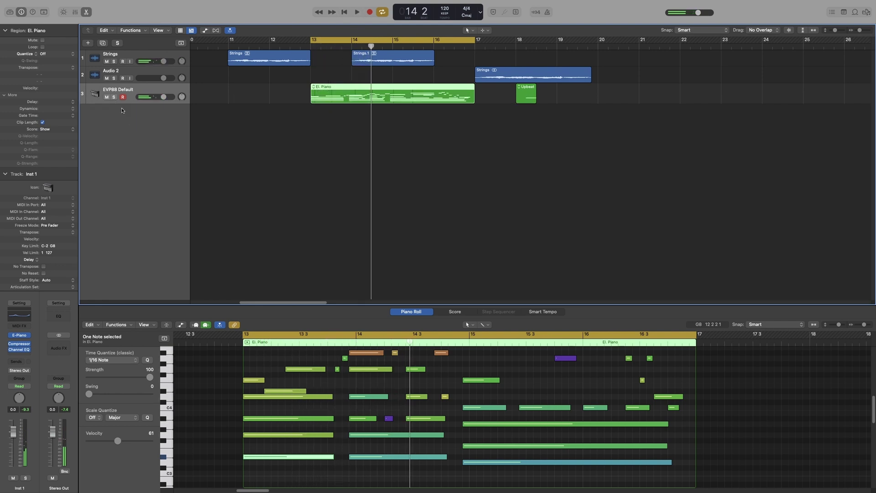
click(114, 95)
key(space)
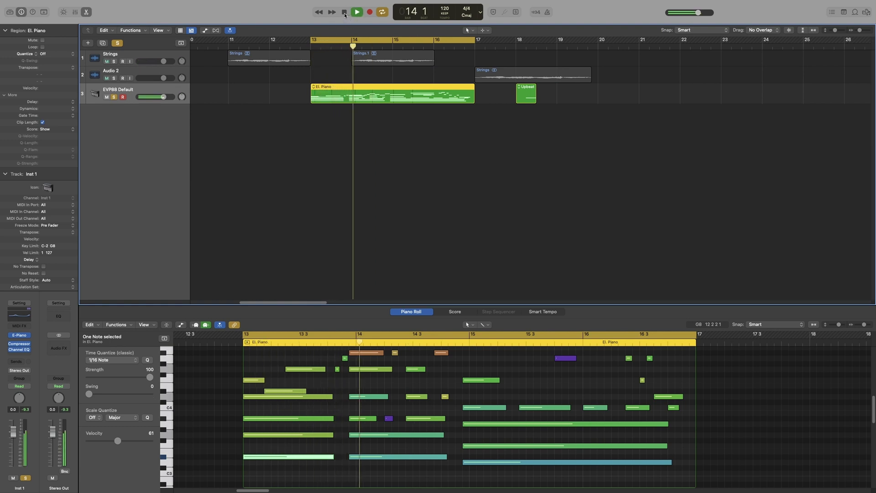
click(345, 13)
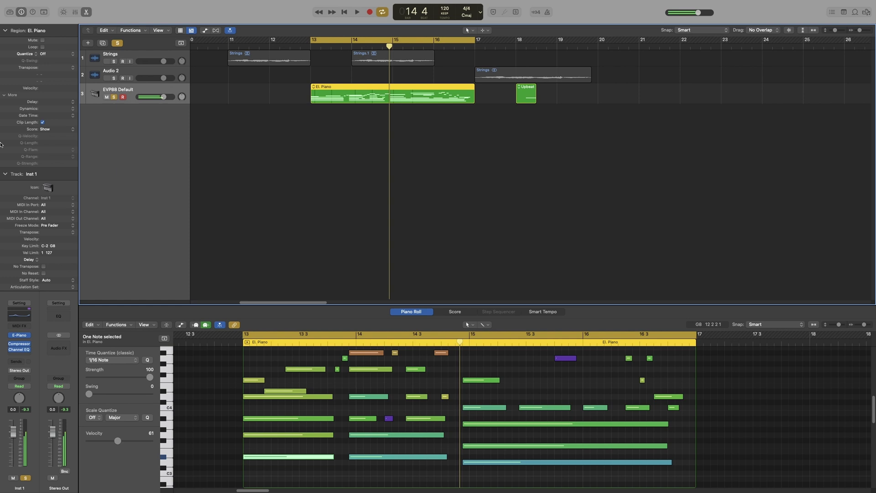
Set the region's Dynamics to 25% and audition it.
click(72, 110)
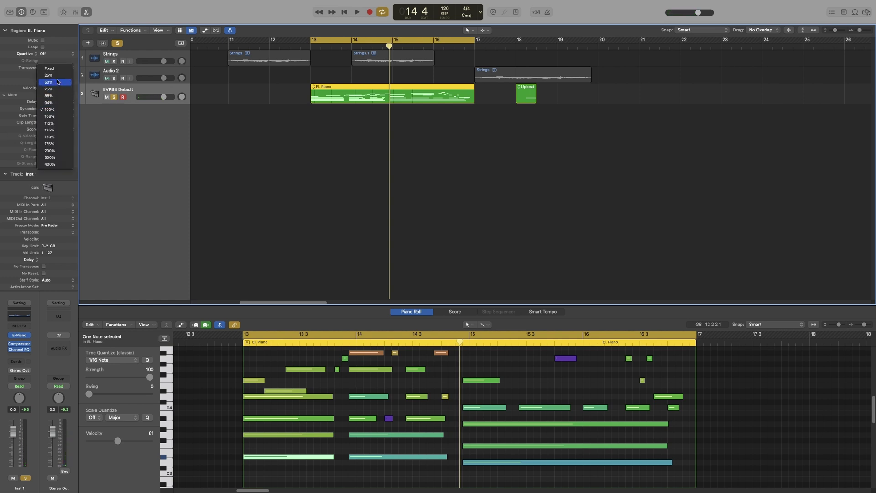
key(Return)
key(space)
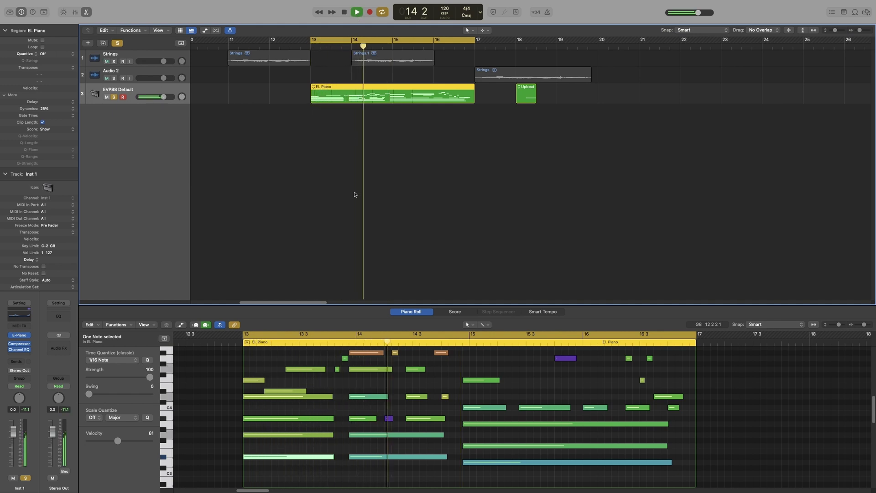
key(space)
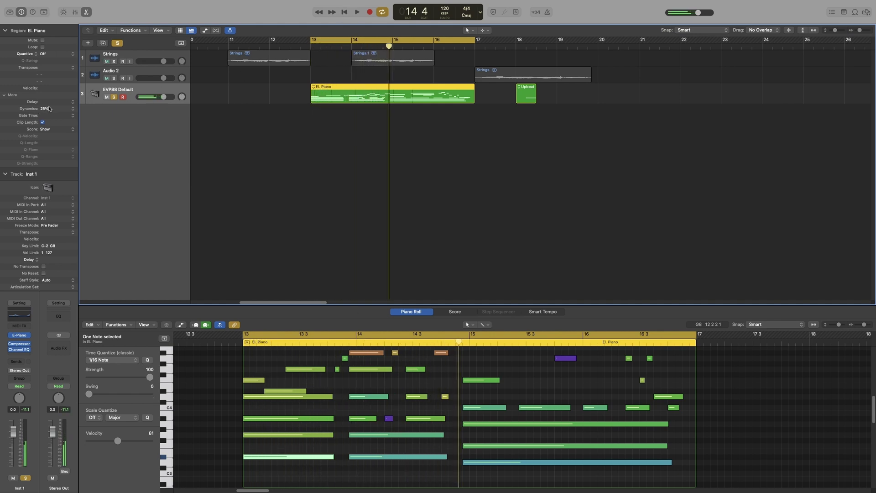
Audition Dynamics at 300%, then set Dynamics to Fixed.
click(71, 110)
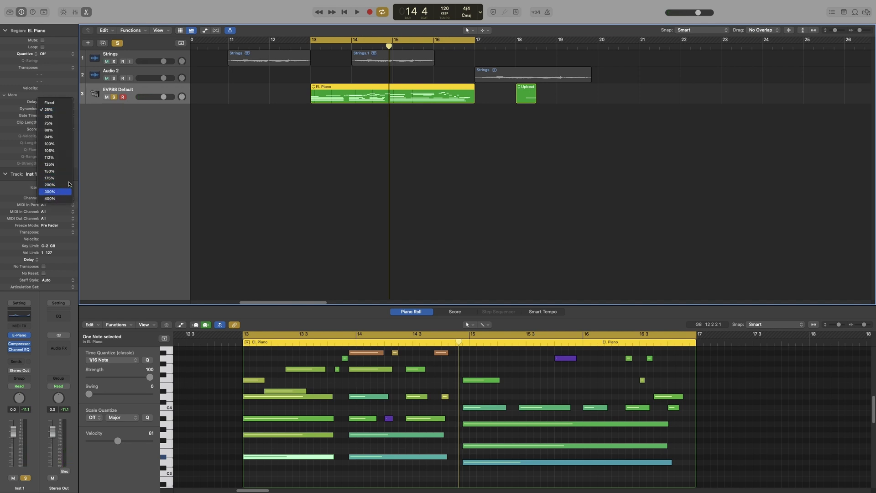
click(58, 191)
click(356, 12)
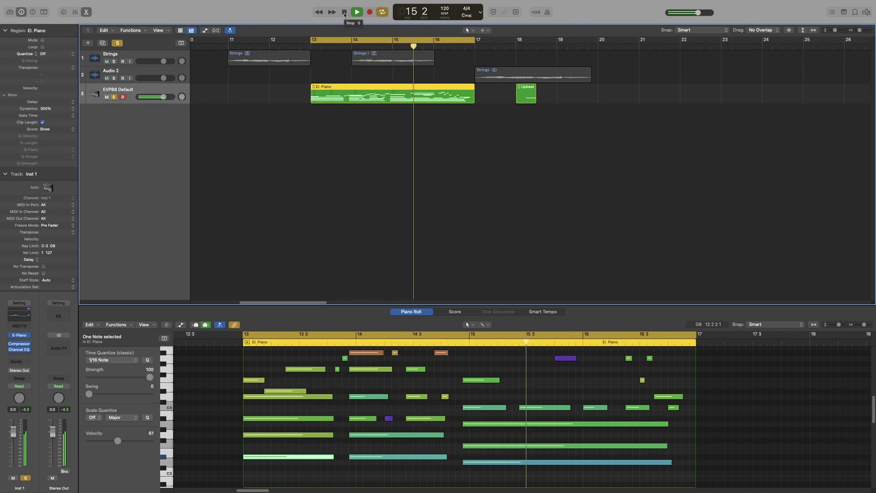
click(344, 12)
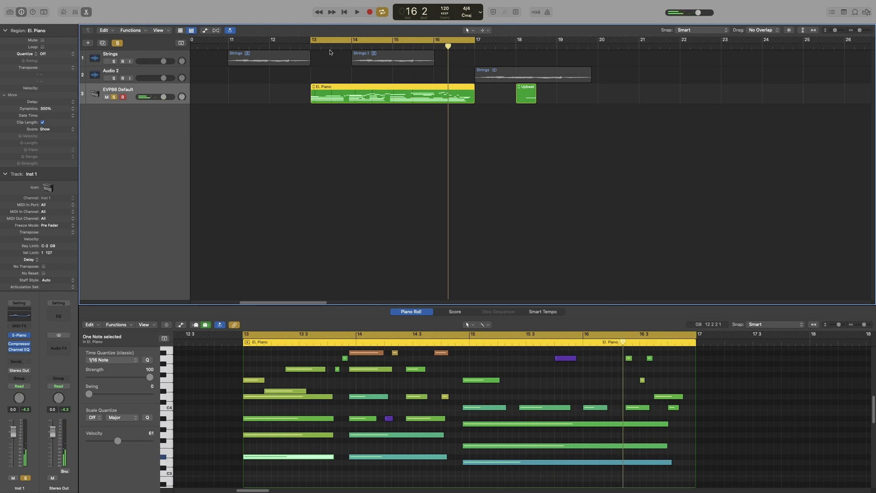
click(71, 111)
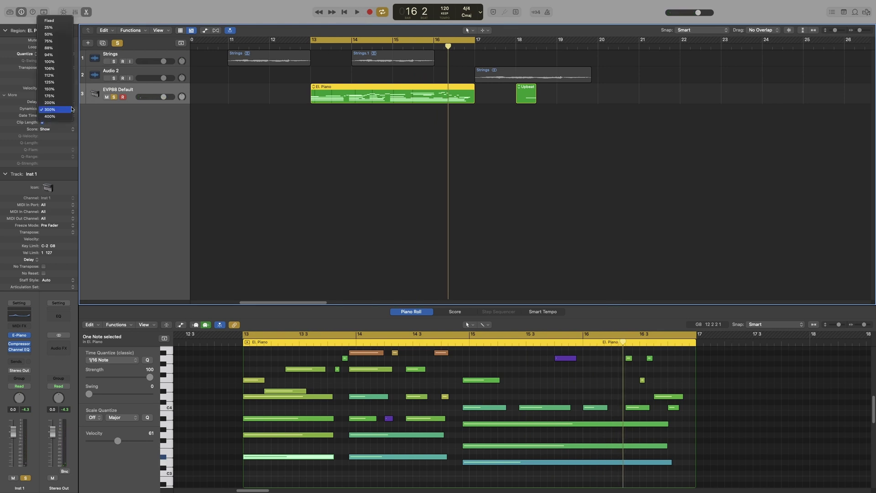
click(51, 21)
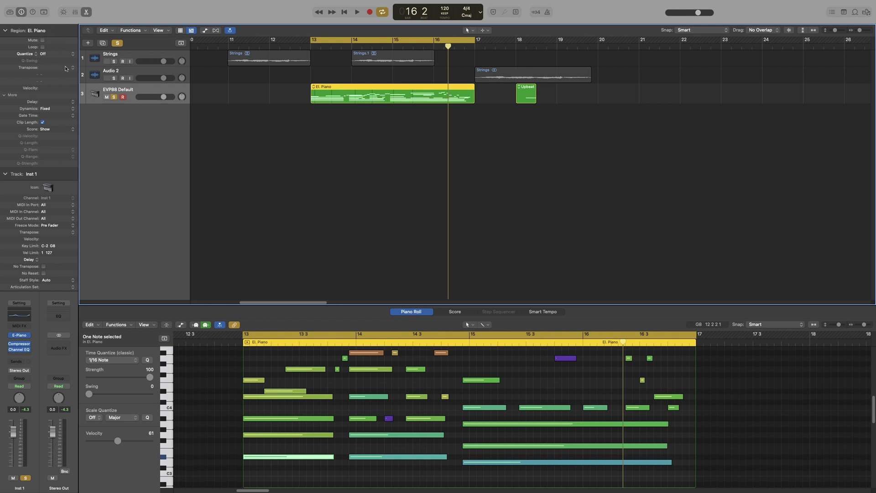
Turn off Dynamics, set Gate Time to 25% and audition the shortened notes.
click(50, 110)
click(72, 117)
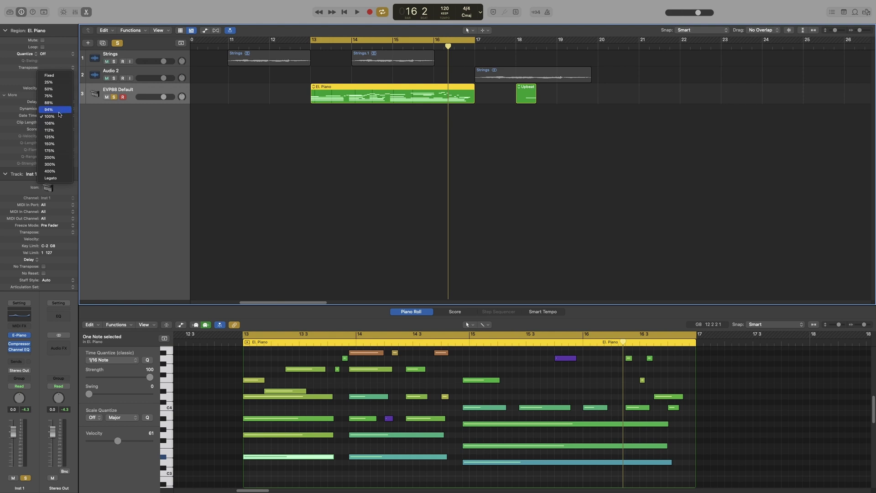
click(56, 86)
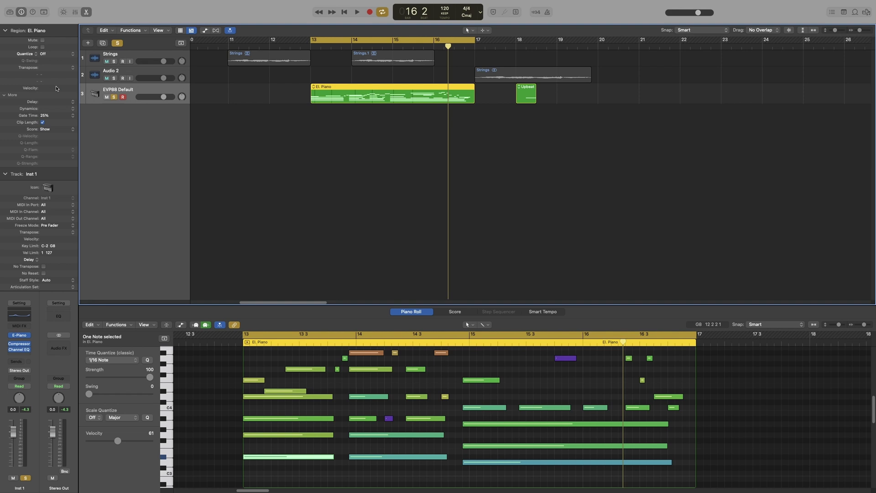
key(space)
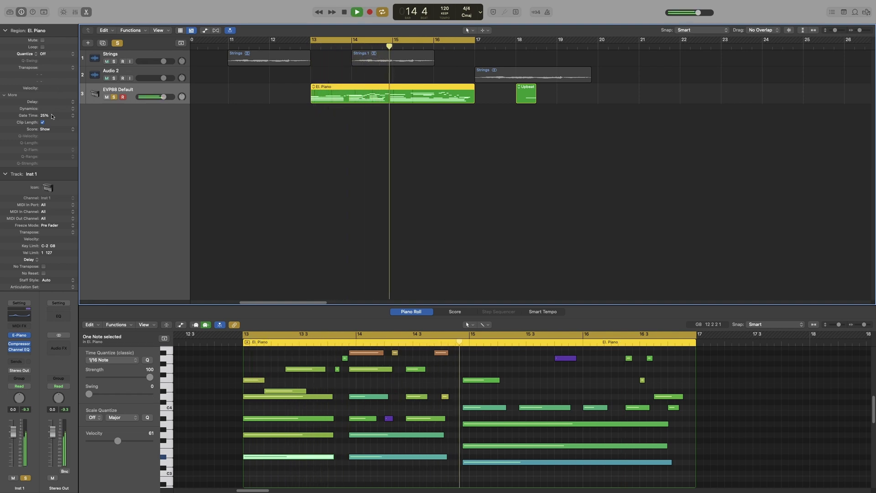
key(space)
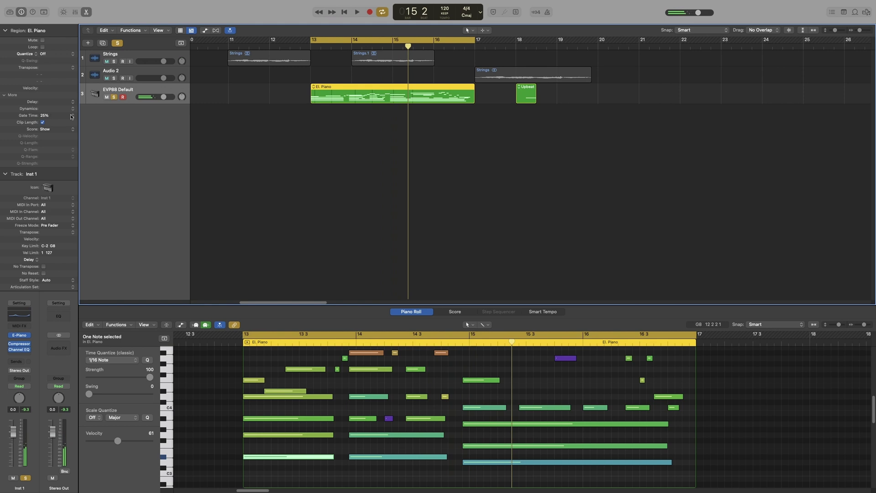
click(51, 116)
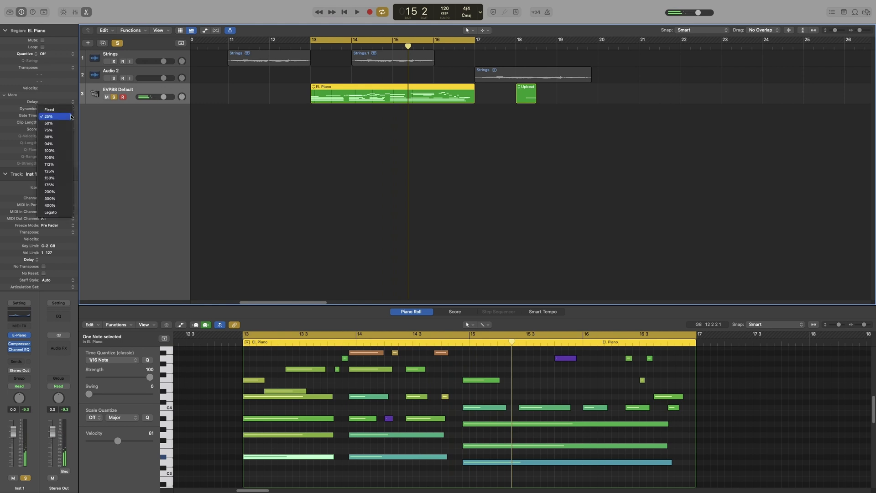
Audition the region with Gate Time at 200%, then at Fixed.
click(58, 192)
key(space)
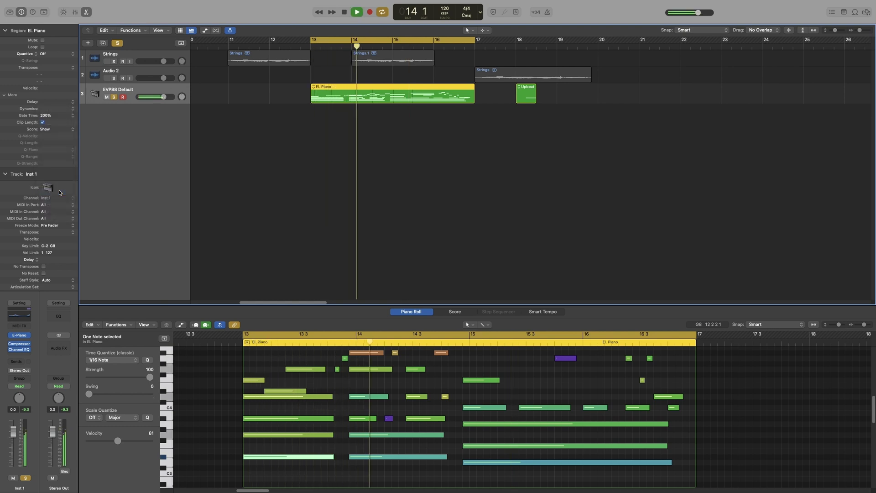
key(space)
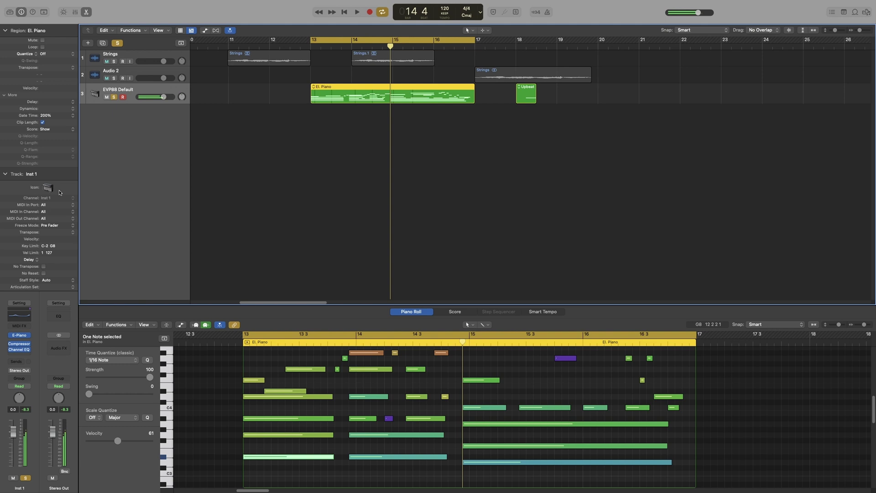
click(72, 116)
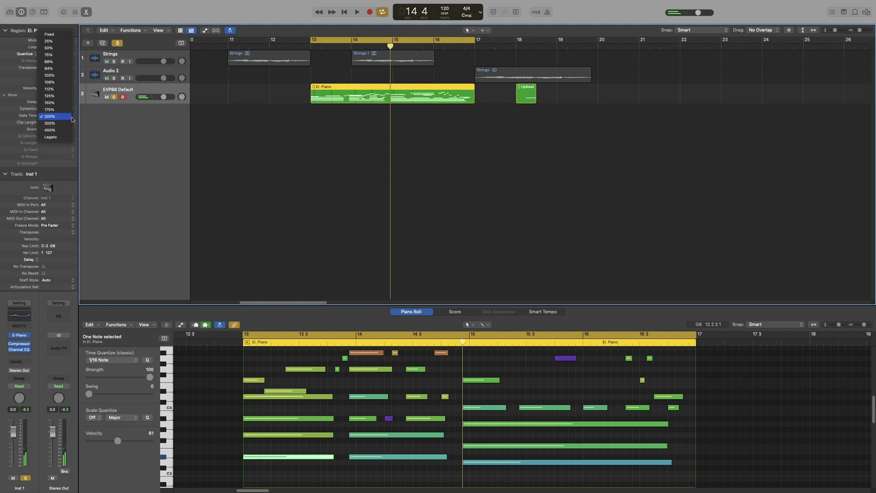
click(57, 35)
key(space)
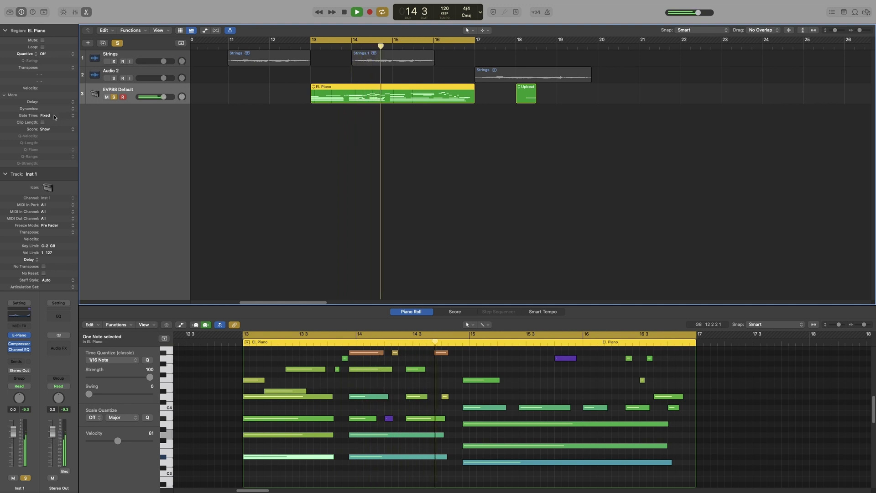
key(space)
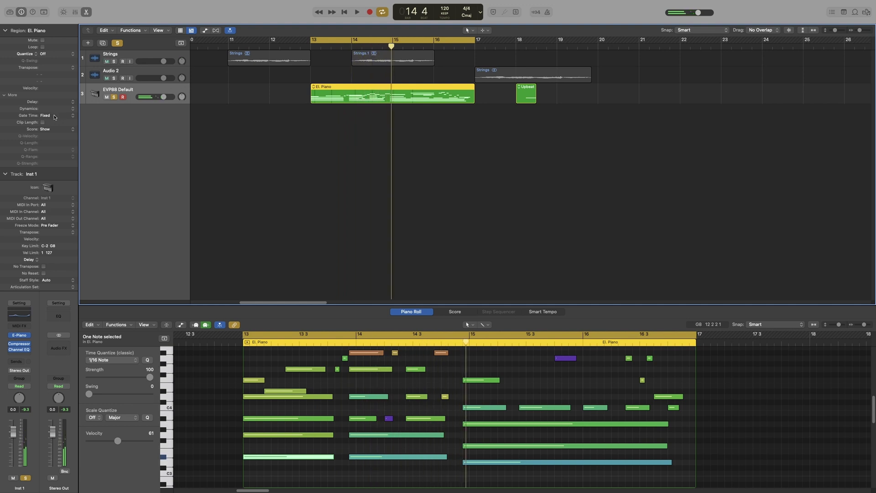
Set Gate Time to Legato and play the region to hear it.
click(75, 115)
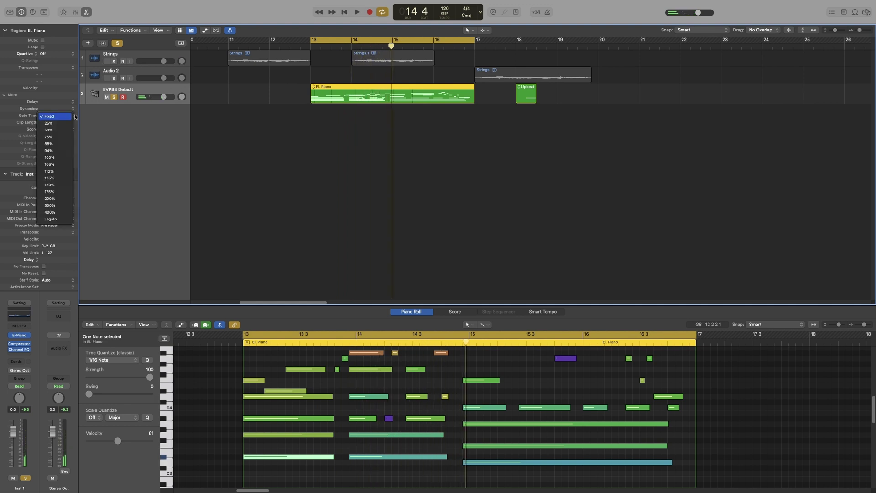
click(57, 220)
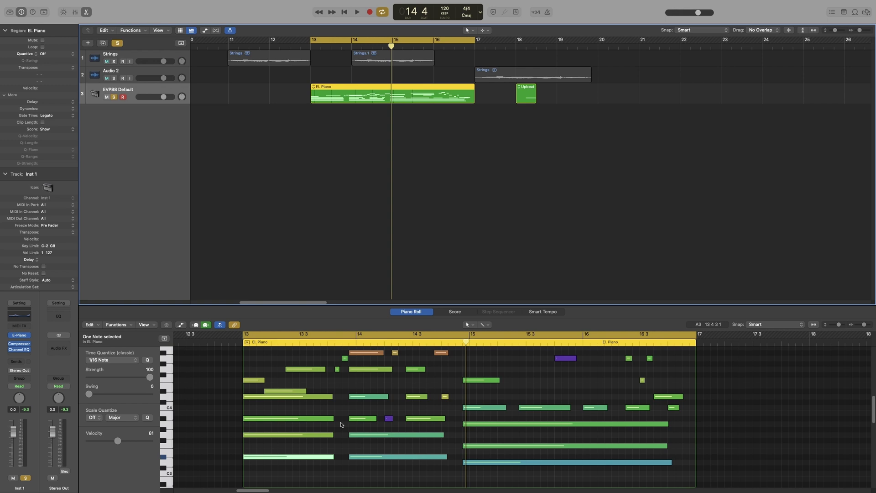
key(space)
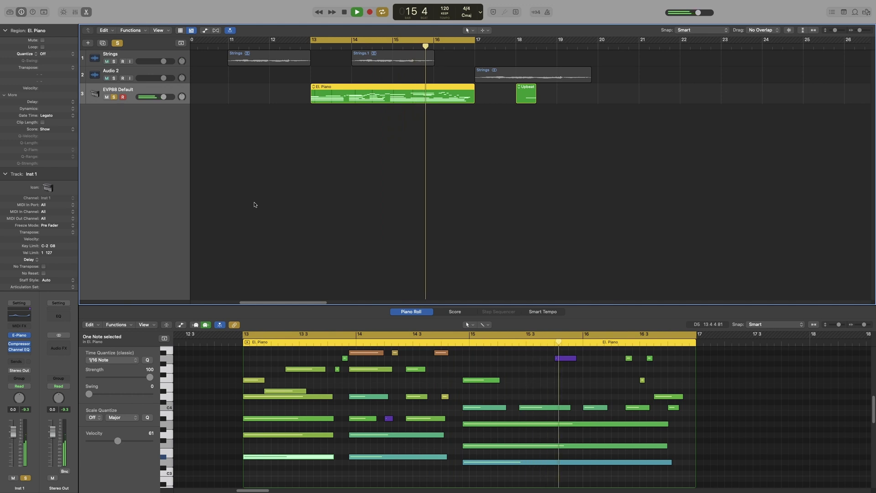
key(space)
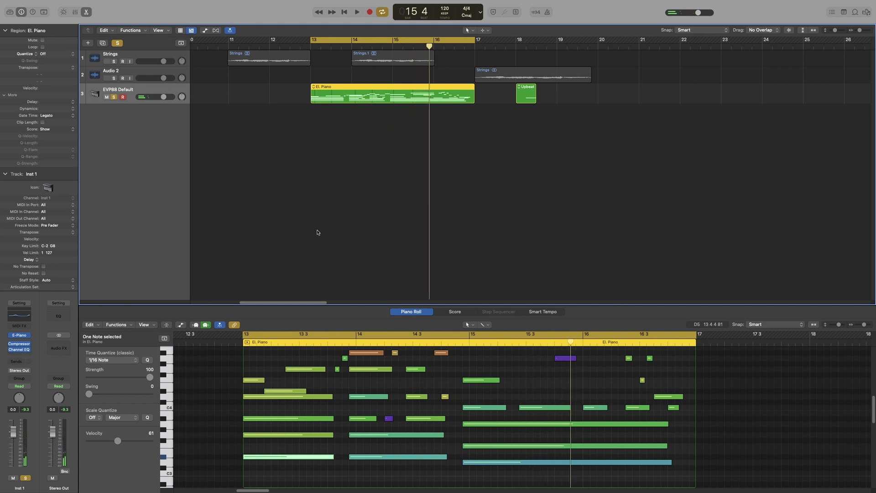
Turn off Gate Time, select the Upbeat region, disable cycle and play from bar 18.
alt+click(50, 116)
click(529, 97)
scroll(639, 438, right, 10)
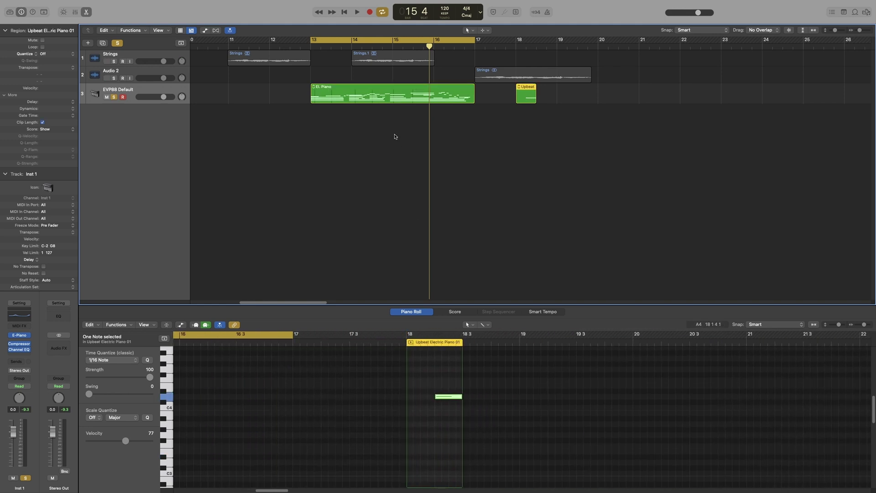
click(382, 12)
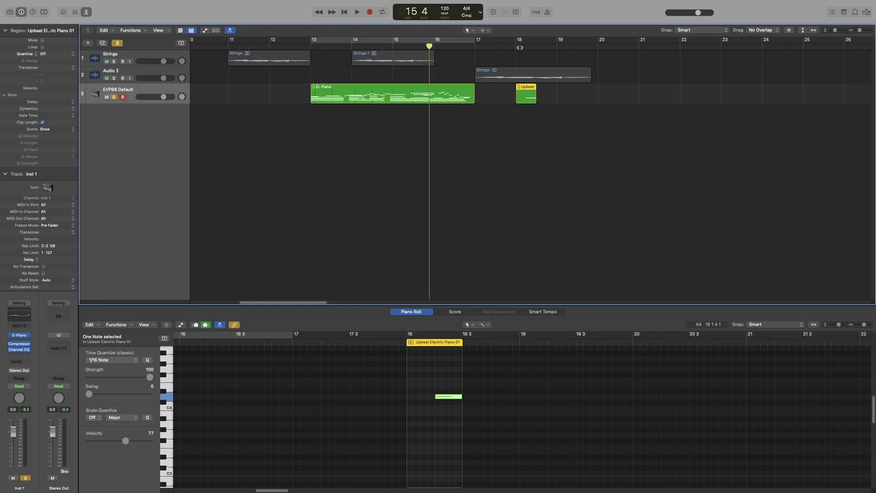
click(518, 45)
key(space)
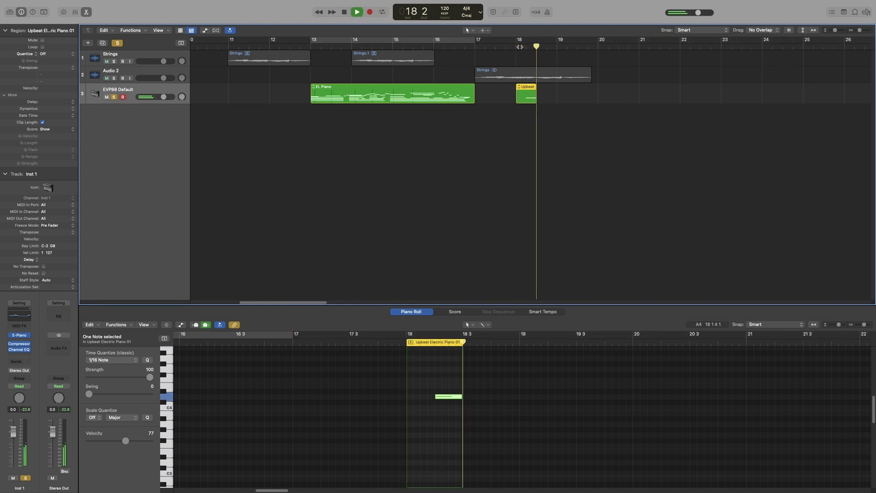
key(space)
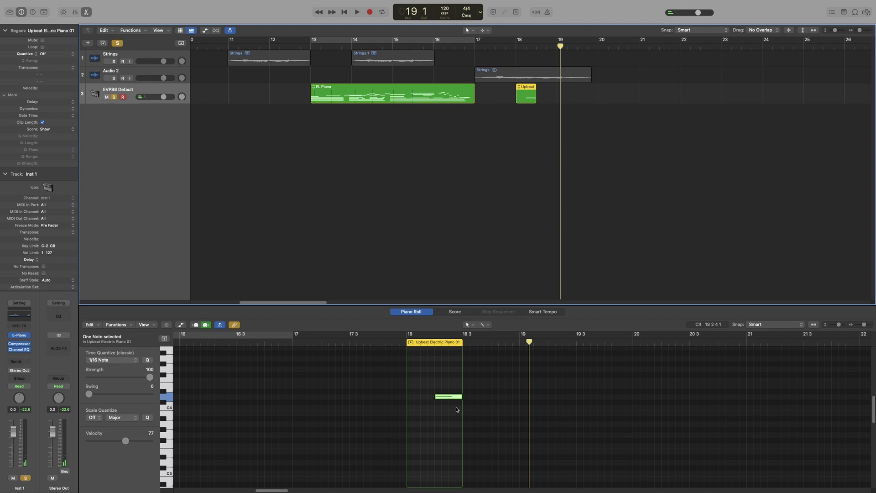
Lengthen the Upbeat note, raise its velocity to 108, and replay from bar 18.
drag(461, 396, 512, 398)
drag(126, 441, 140, 440)
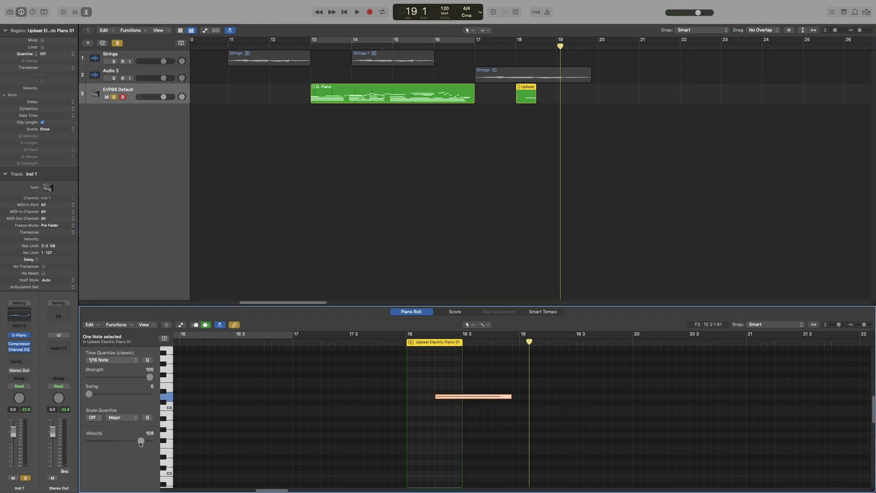
click(516, 45)
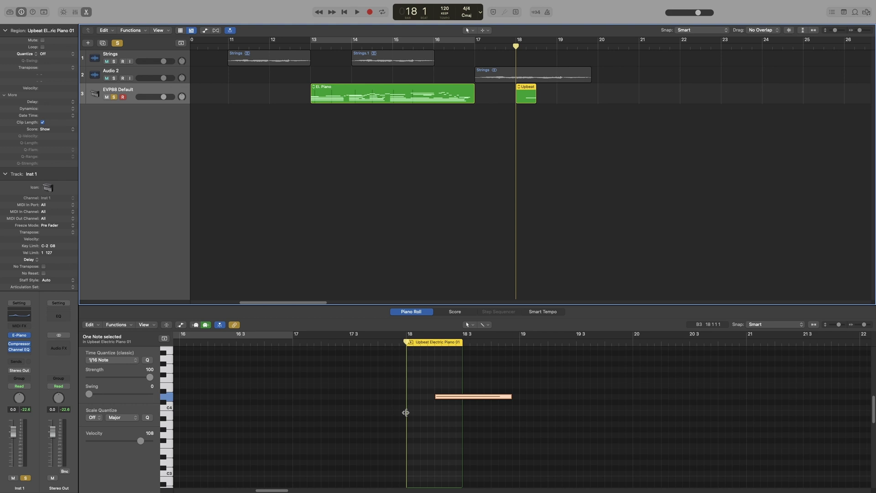
key(space)
key(space)
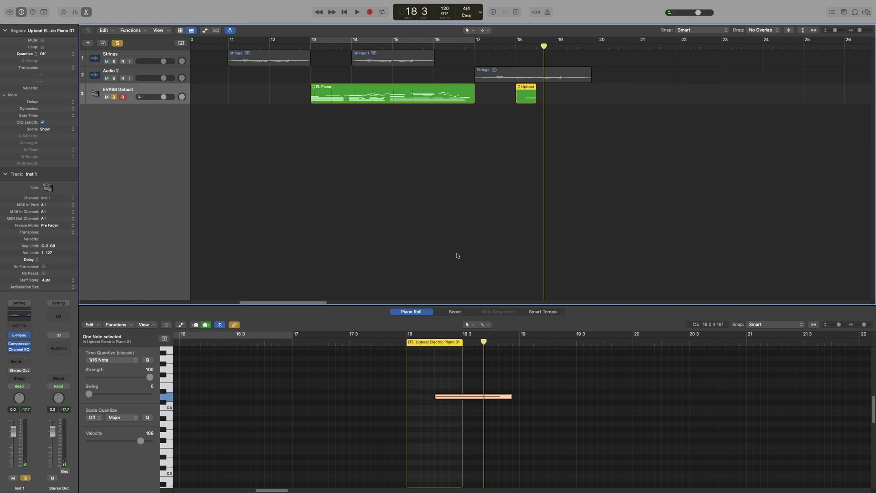
double_click(528, 45)
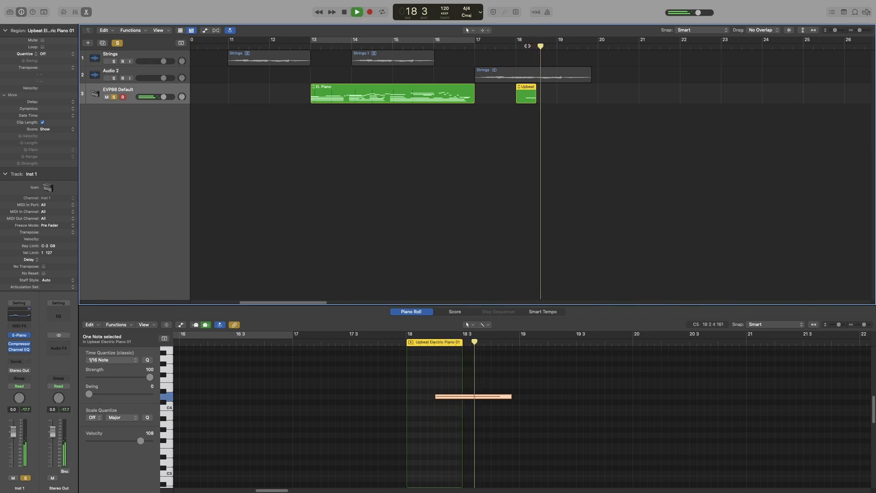
key(space)
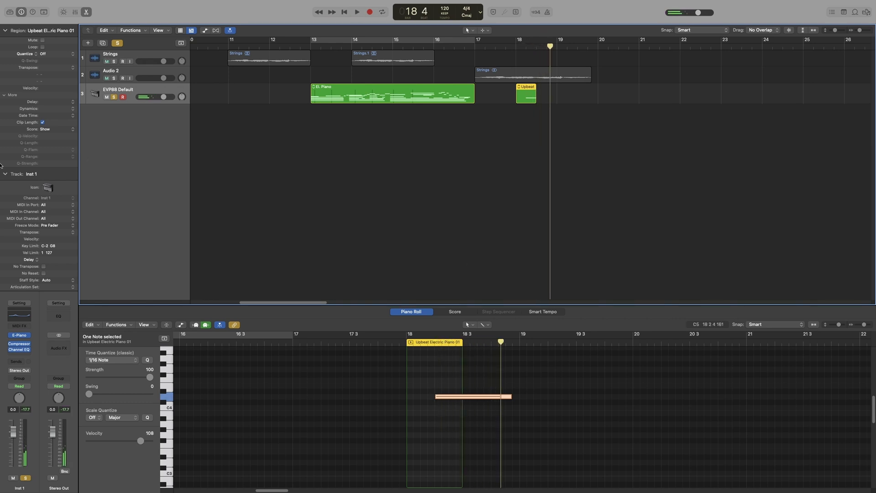
Switch off Clip Length for the Upbeat region and replay it from bar 18.
click(42, 122)
double_click(523, 47)
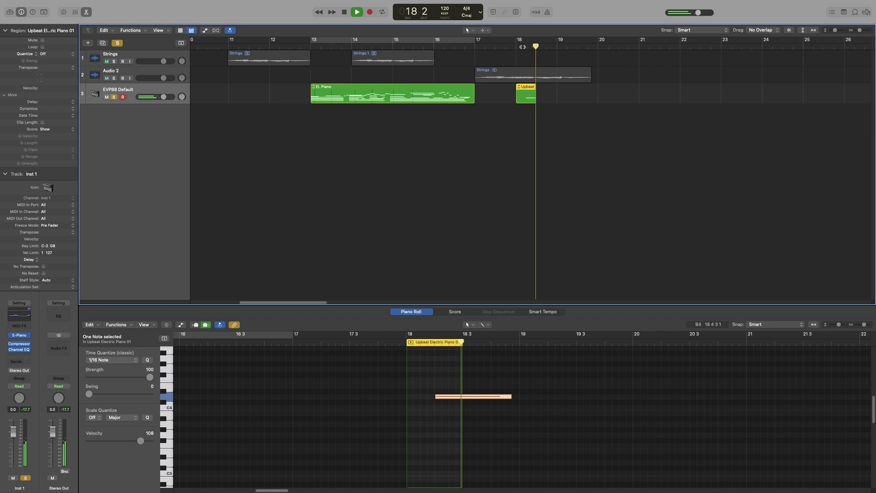
key(space)
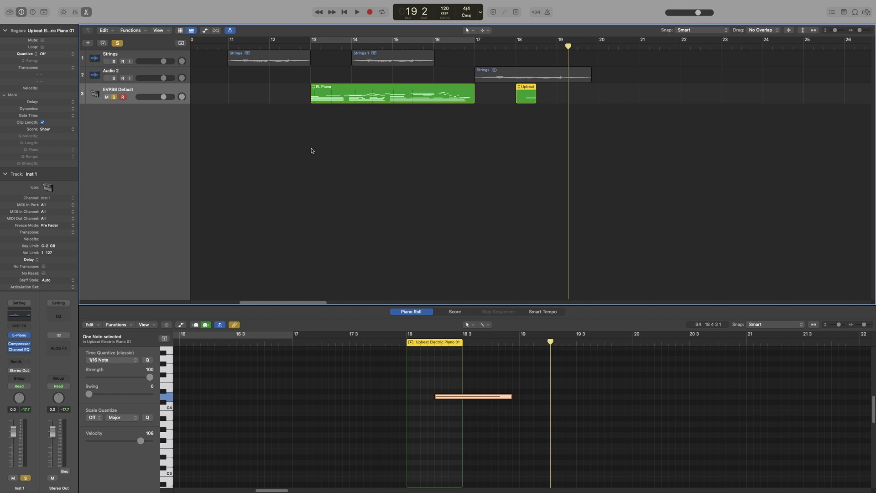
View the El. Piano region in the Score Editor, keep its Score setting at Show, then close it.
click(402, 102)
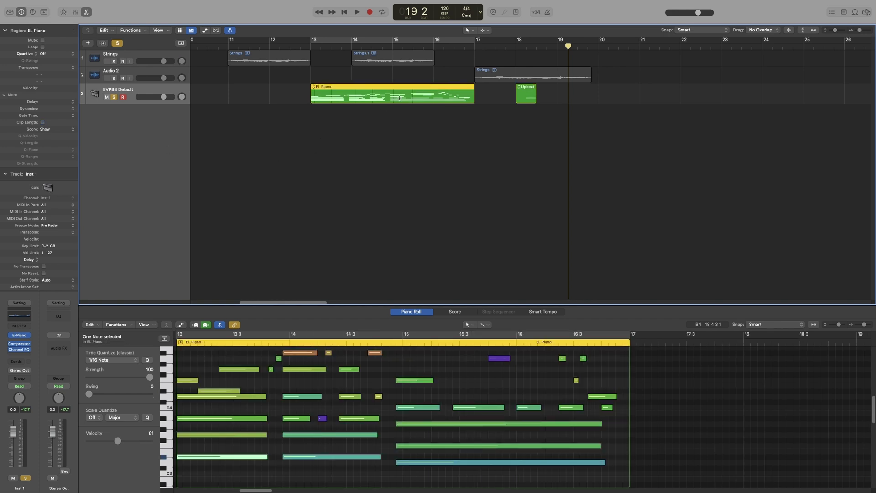
key(super+3)
drag(330, 44, 344, 41)
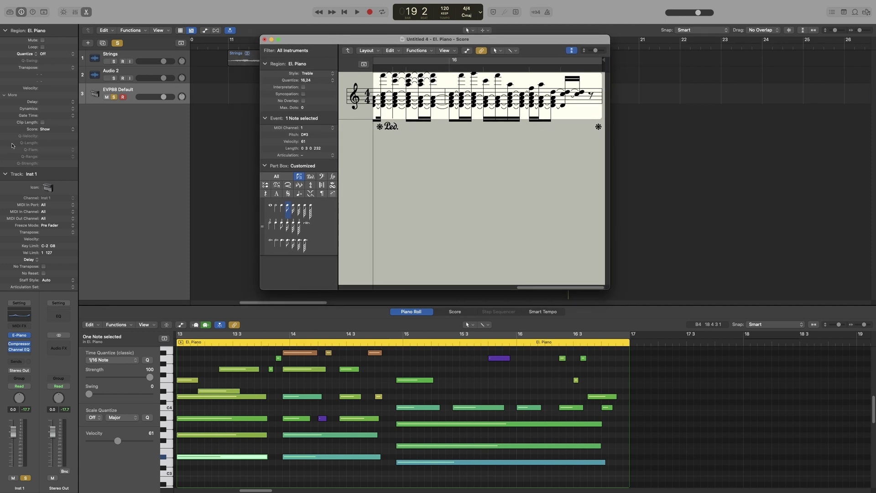
click(48, 131)
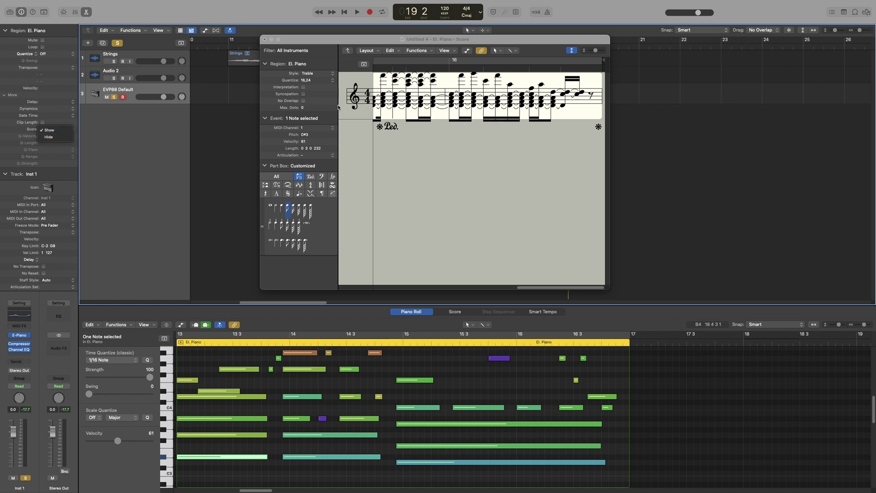
click(264, 41)
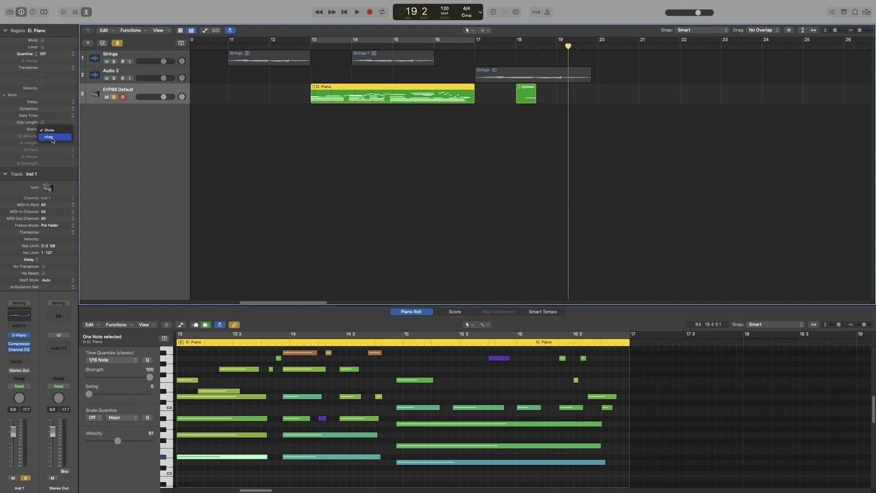
click(80, 135)
mouse_move(54, 144)
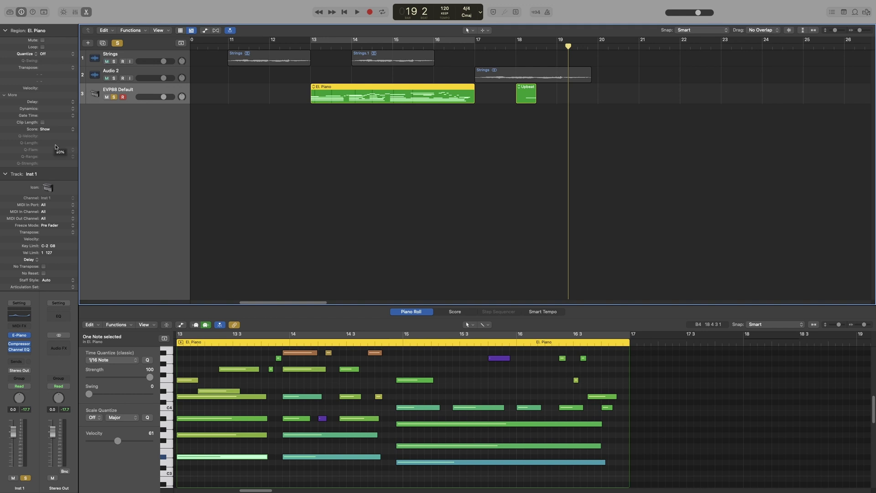
Close the piano roll and move solo from the EVP88 track to the Strings track.
click(293, 248)
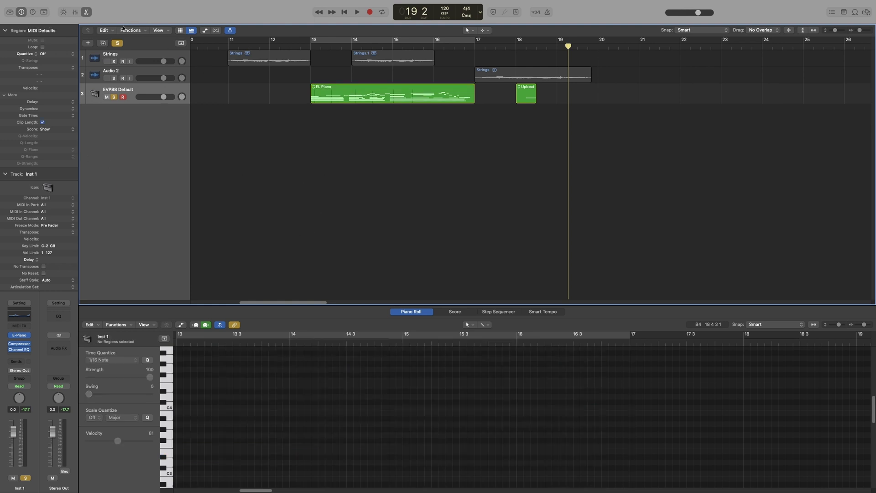
click(87, 12)
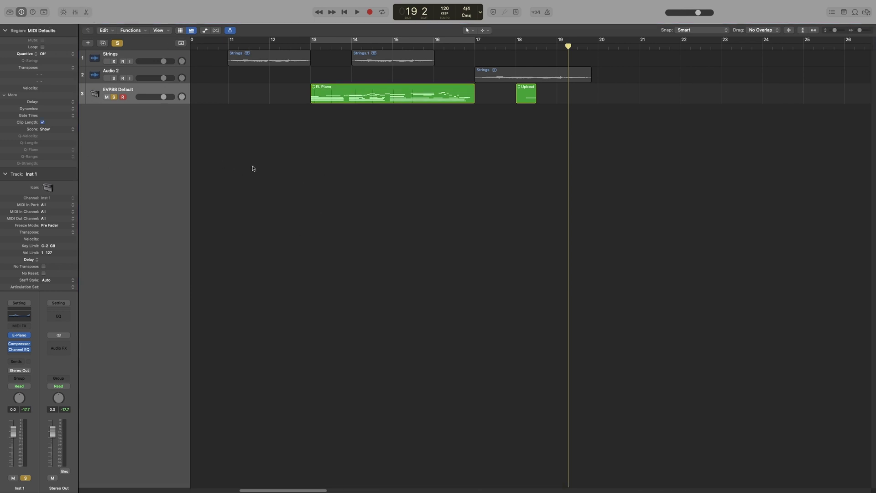
click(299, 61)
click(114, 98)
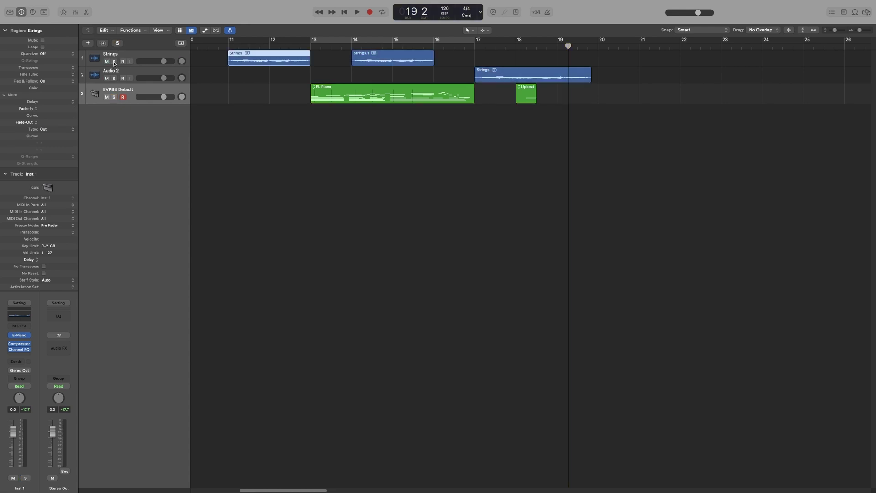
click(114, 61)
Select the first Strings region, then mute it and turn on Loop in the inspector.
click(376, 60)
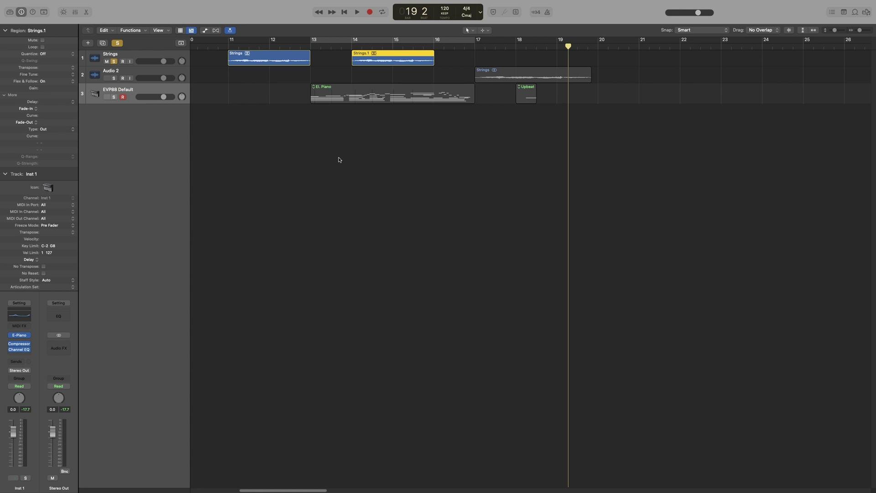
double_click(38, 30)
click(280, 229)
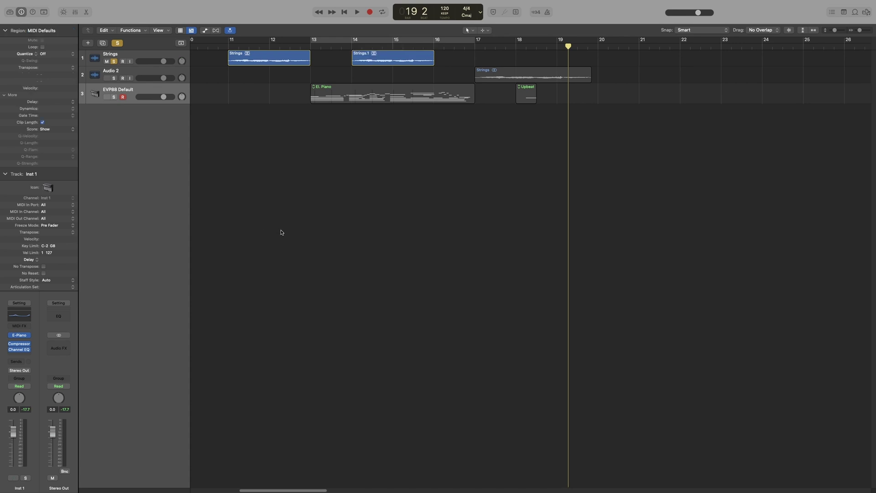
click(287, 60)
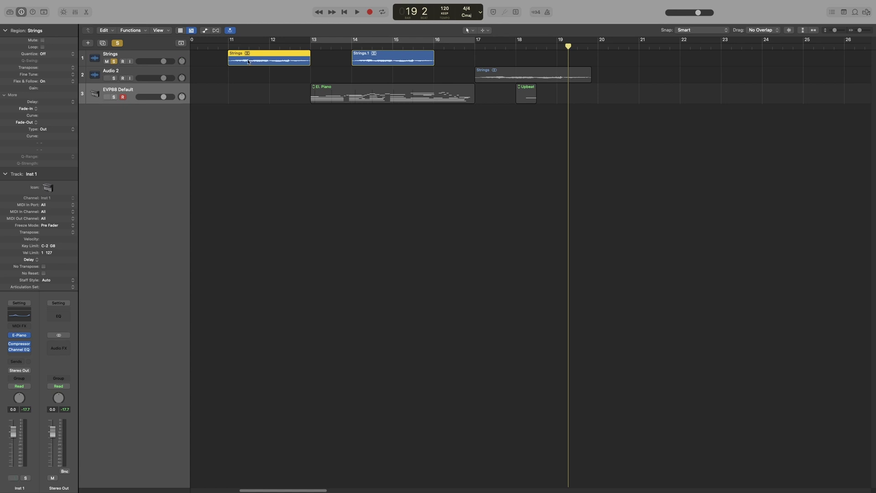
key(ctrl+m)
key(ctrl+m)
key(ctrl+m)
key(ctrl+m)
click(42, 47)
Toggle Loop on and off for Strings.1, leaving it unlooped.
click(42, 47)
key(Right)
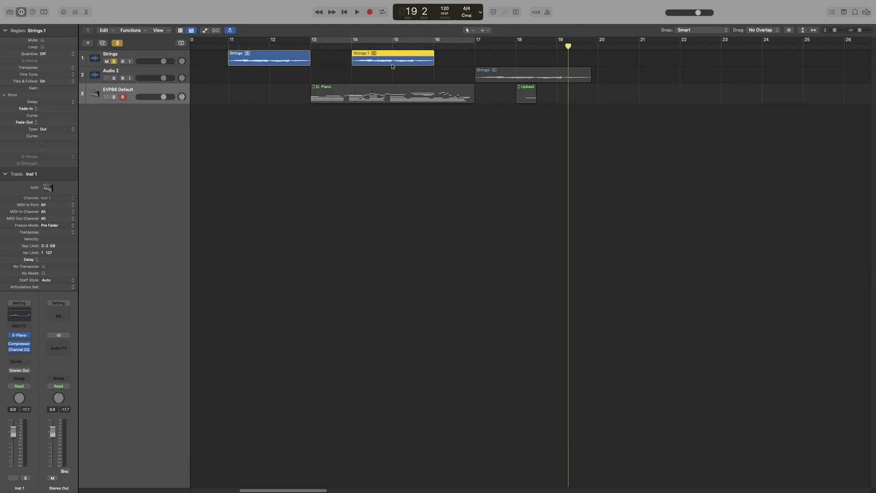
click(42, 47)
click(42, 47)
Drag Strings.1's Transpose down about three octaves to -36 and open the transpose list.
mouse_move(60, 68)
drag(51, 72, 48, 74)
click(73, 69)
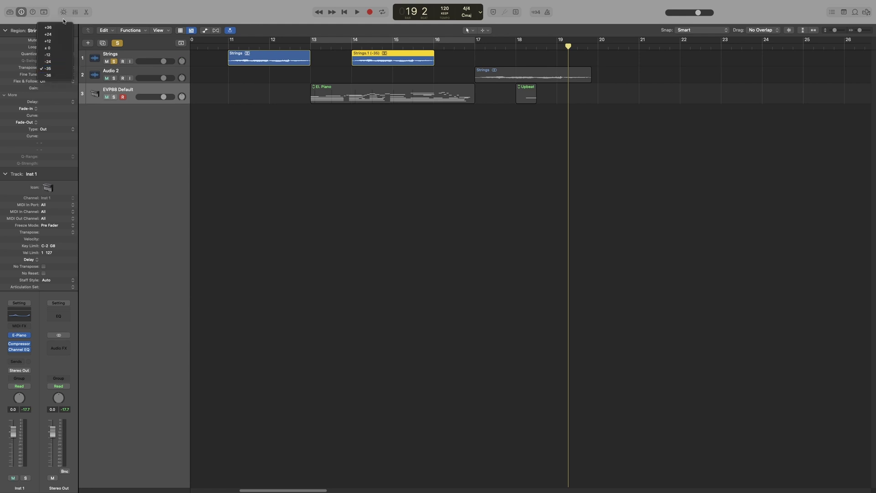
Reset Strings.1's Transpose to 0, then try a Fine Tune of -20 and view the fine-tune list.
click(67, 70)
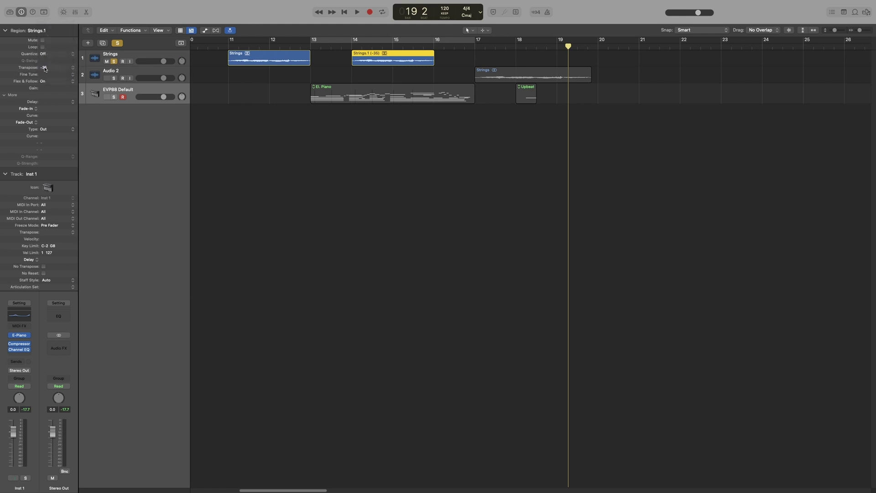
alt+click(45, 68)
mouse_move(47, 76)
drag(46, 76, 52, 82)
click(73, 76)
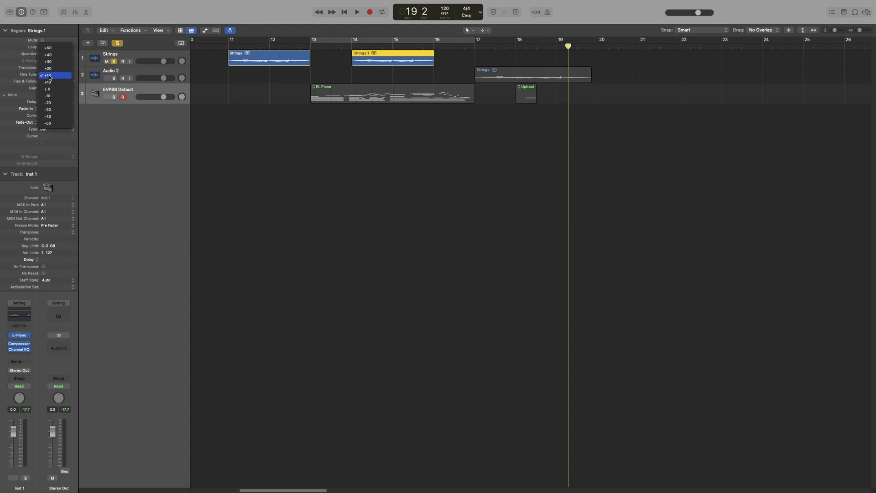
click(23, 79)
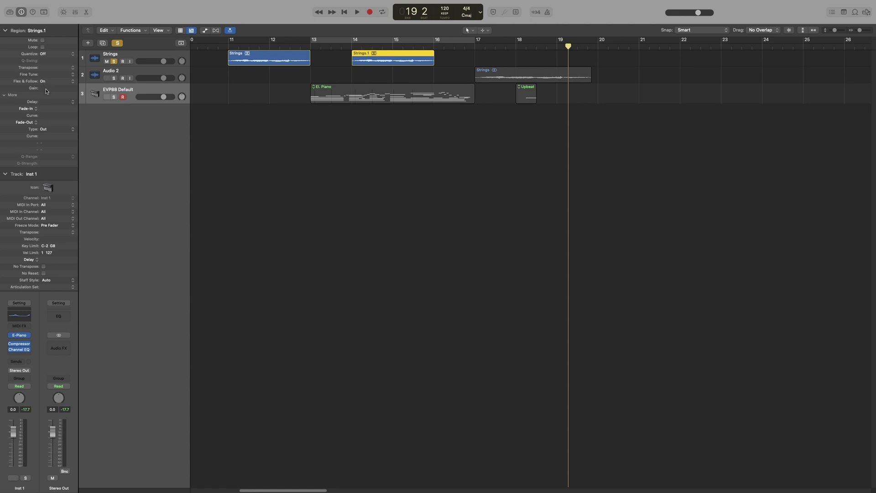
Raise the Strings region's Gain to +4.4 dB, enlarge the track, try -1.4 dB, then reset to 0 dB.
mouse_move(46, 91)
click(265, 63)
drag(42, 88, 43, 46)
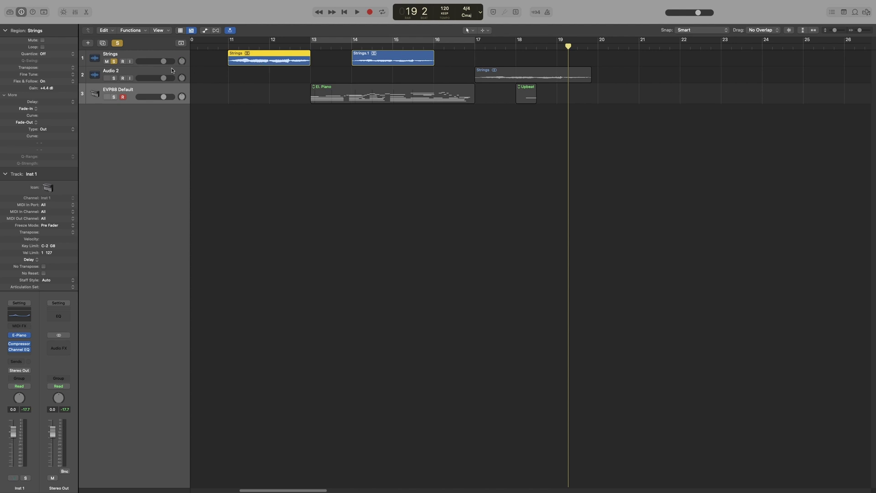
drag(172, 66, 172, 92)
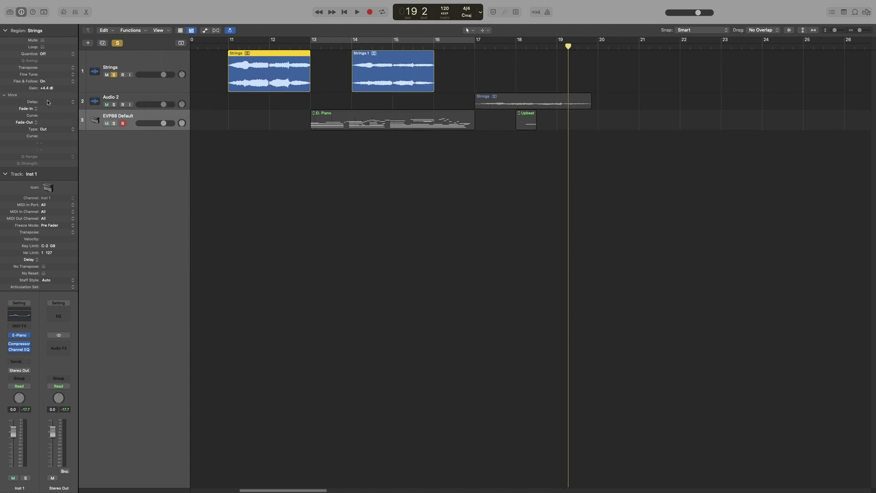
drag(46, 90, 102, 140)
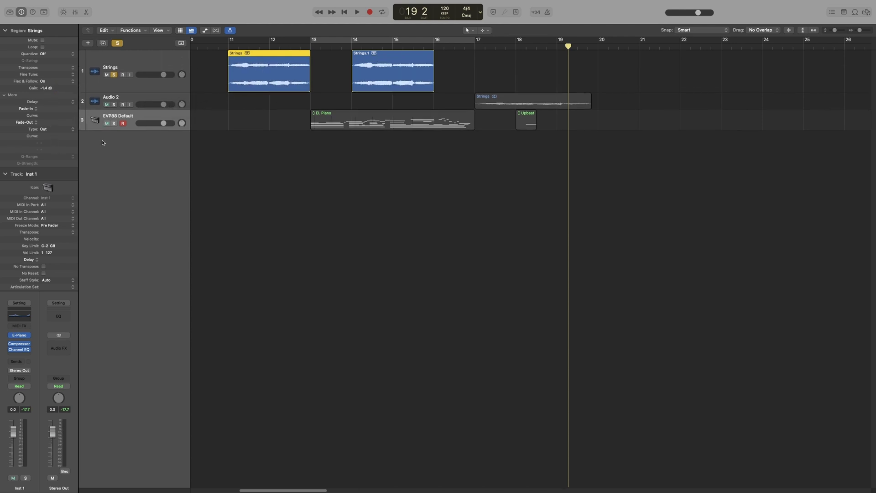
alt+click(46, 88)
mouse_move(49, 105)
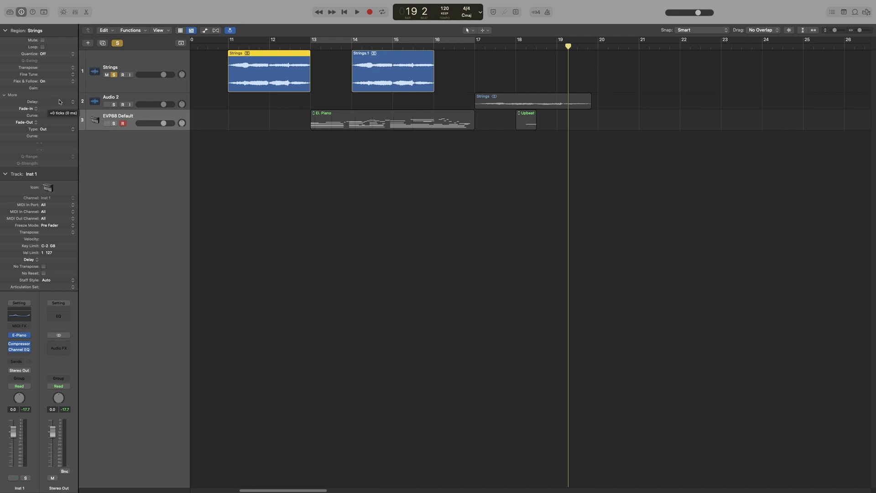
click(75, 101)
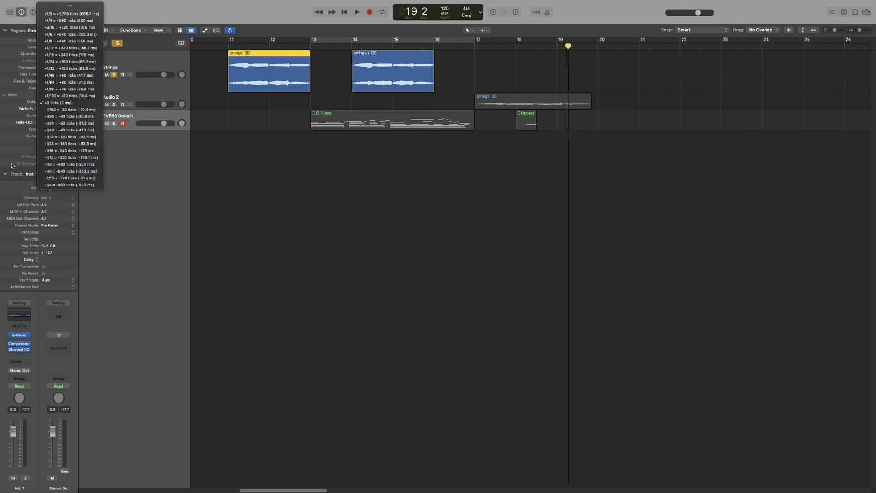
key(Escape)
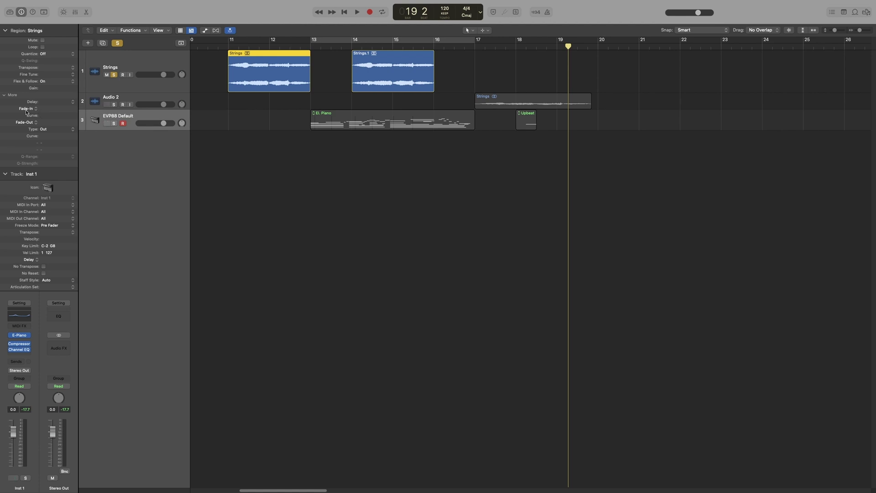
Add a curved 437 fade-in to the Strings region and audition it from bar 11.
drag(42, 108, 93, 36)
drag(176, 91, 79, 2)
drag(61, 93, 62, 63)
drag(44, 115, 58, 146)
click(225, 46)
key(space)
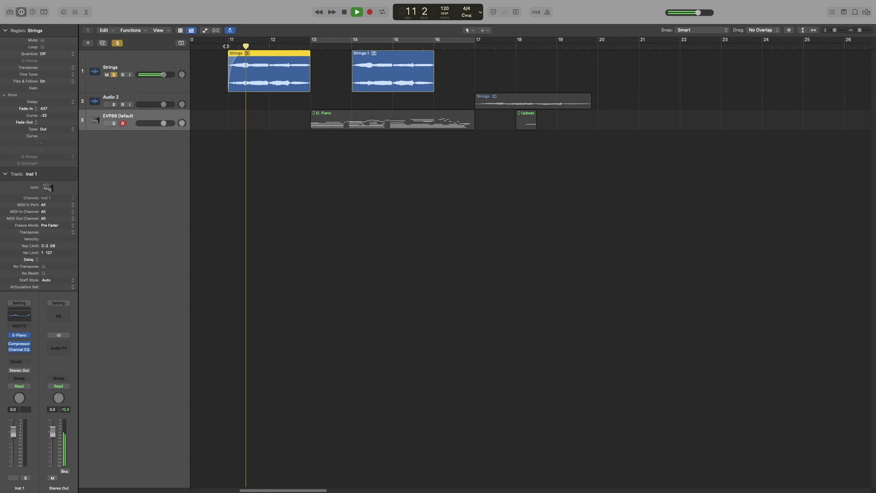
key(space)
Switch the fade-in type to Speed Up, play from the region start, then clear it.
click(25, 109)
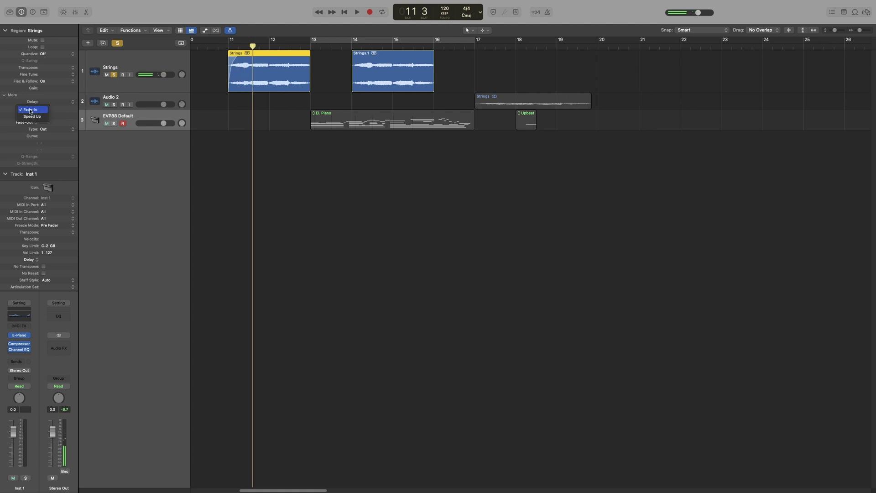
click(28, 116)
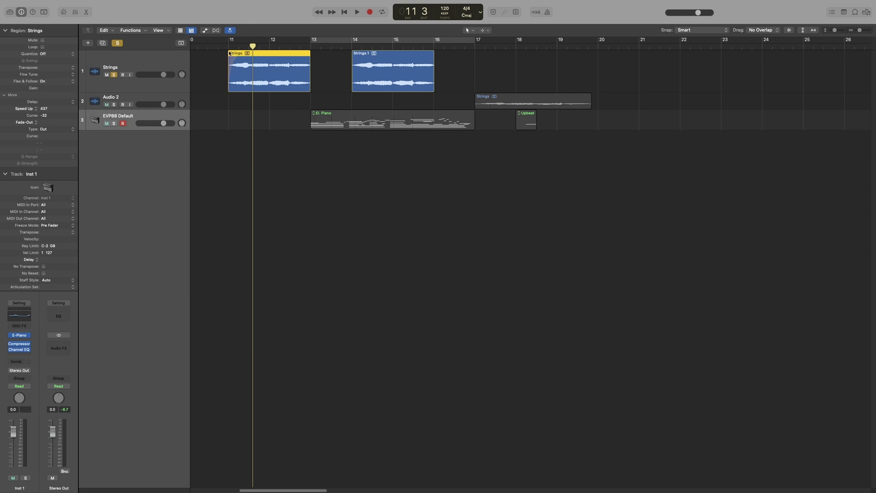
key(shift+space)
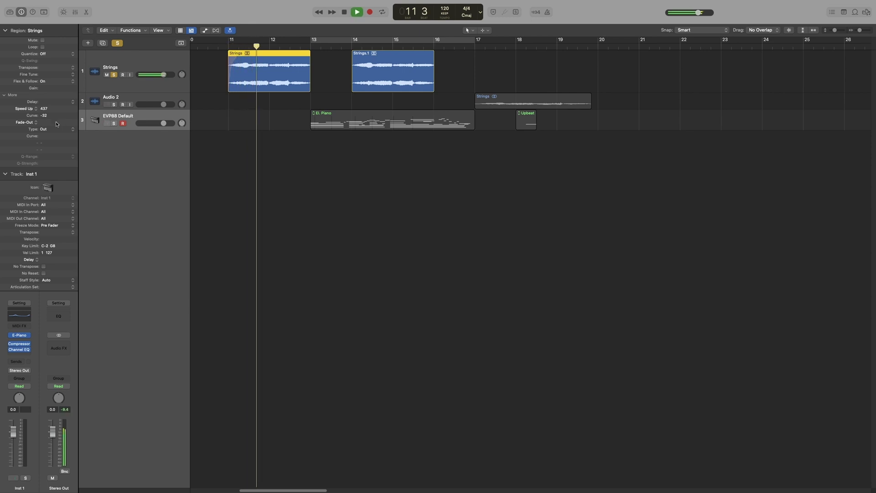
key(space)
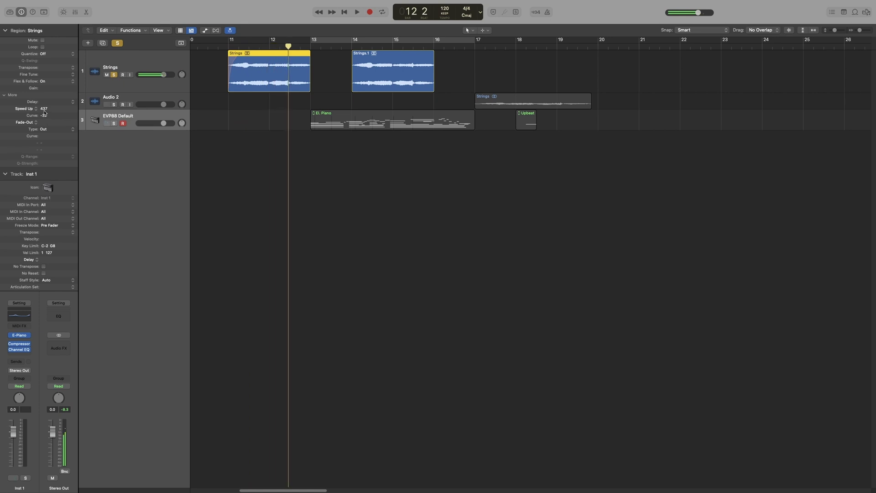
drag(44, 112, 45, 116)
Set the Strings region's Fade-Out to 196, leaving the fade type at Out.
drag(43, 124, 44, 117)
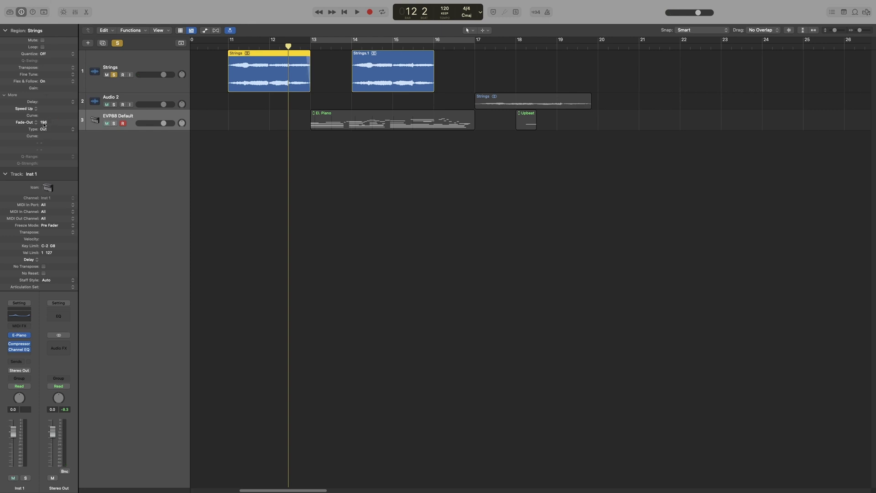
click(45, 130)
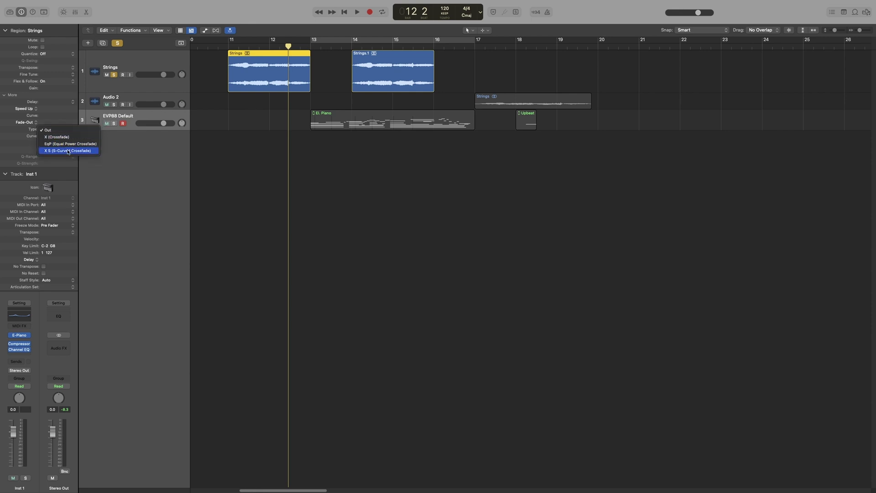
key(Escape)
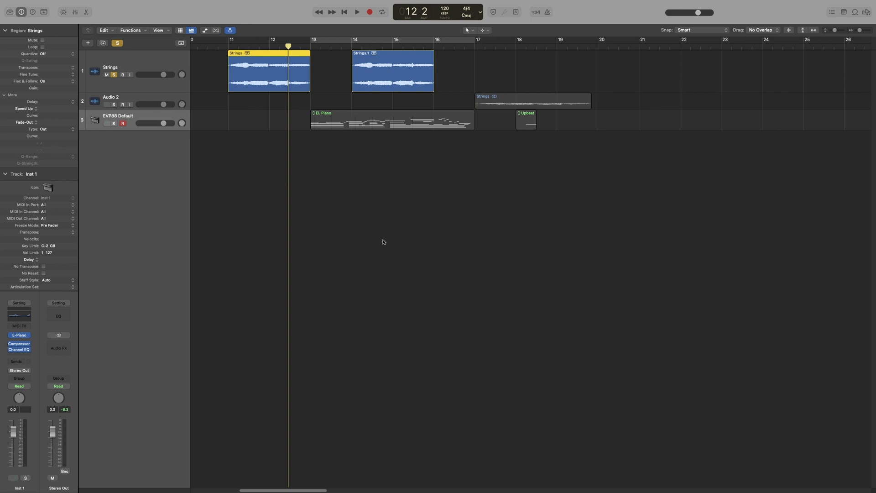
Compare the audio defaults on Strings with the MIDI defaults on EVP88, then unsolo Strings.
click(389, 225)
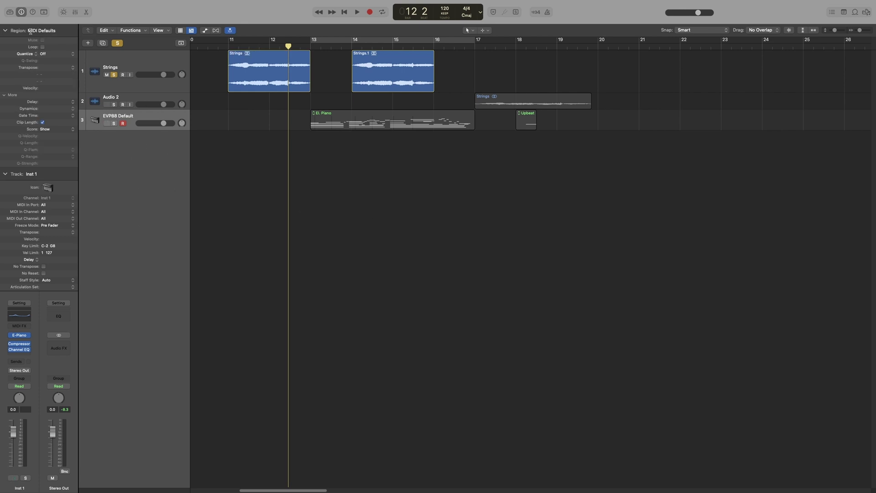
click(125, 86)
click(275, 200)
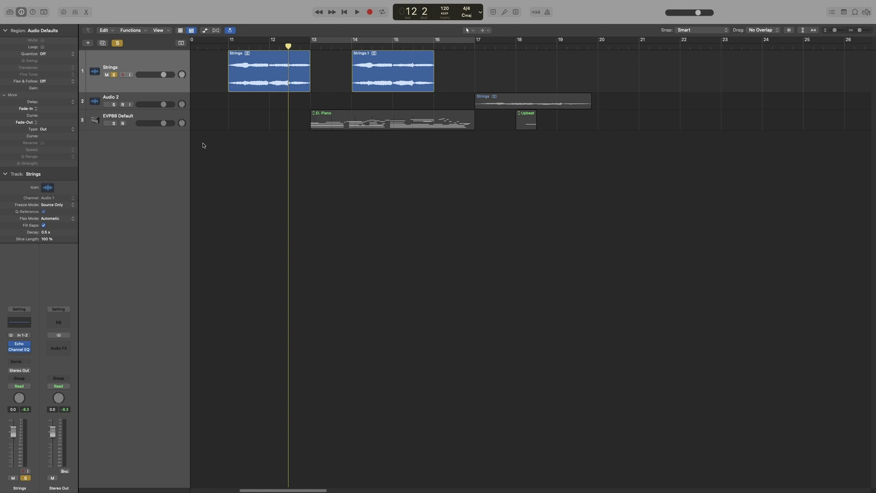
click(146, 117)
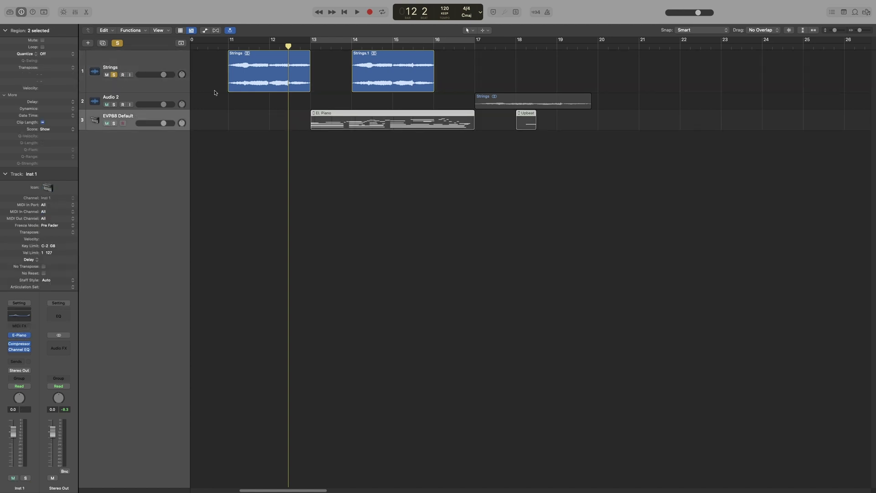
click(358, 159)
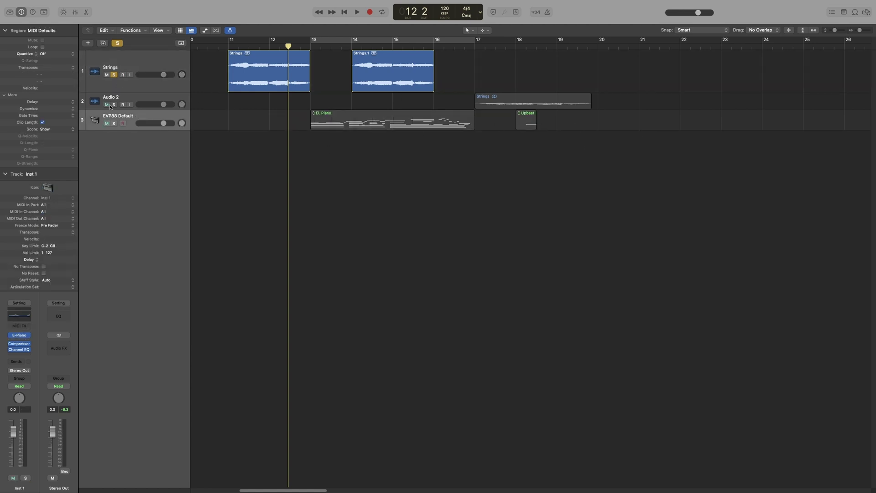
key(ctrl+s)
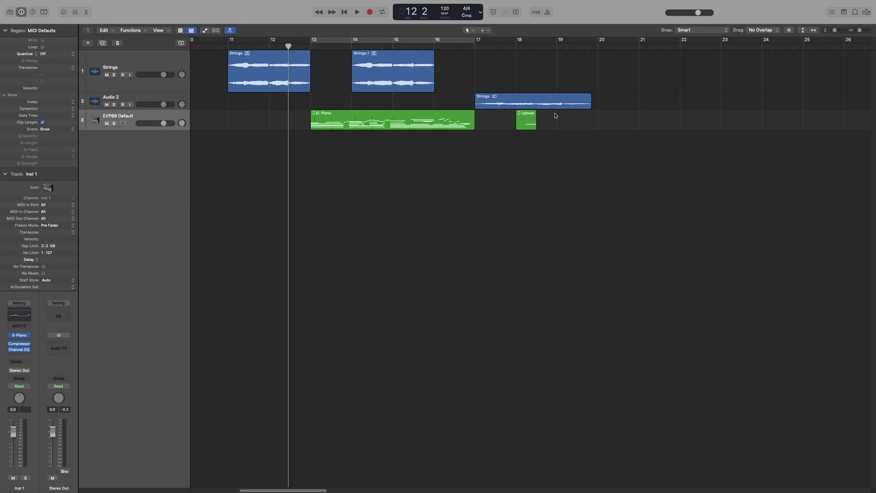
From bar 20, set MIDI Defaults to 1/8 Note quantize and +2 transpose, then open Musical Typing.
click(598, 45)
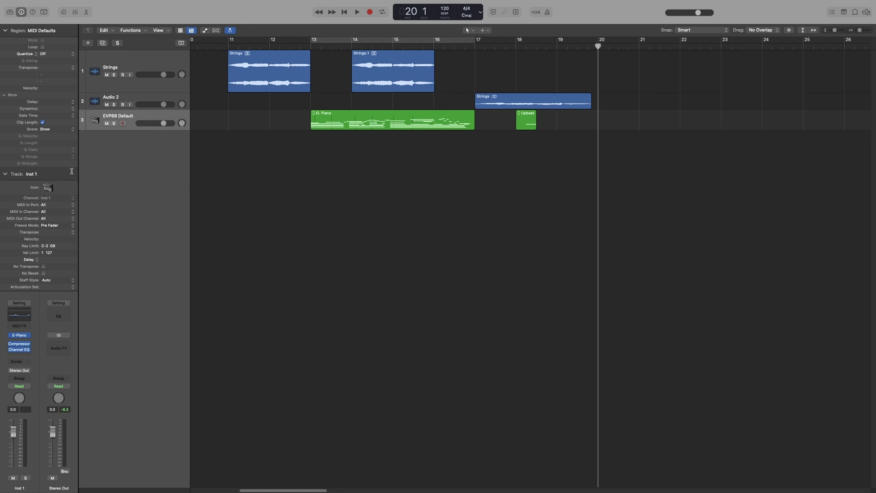
click(47, 54)
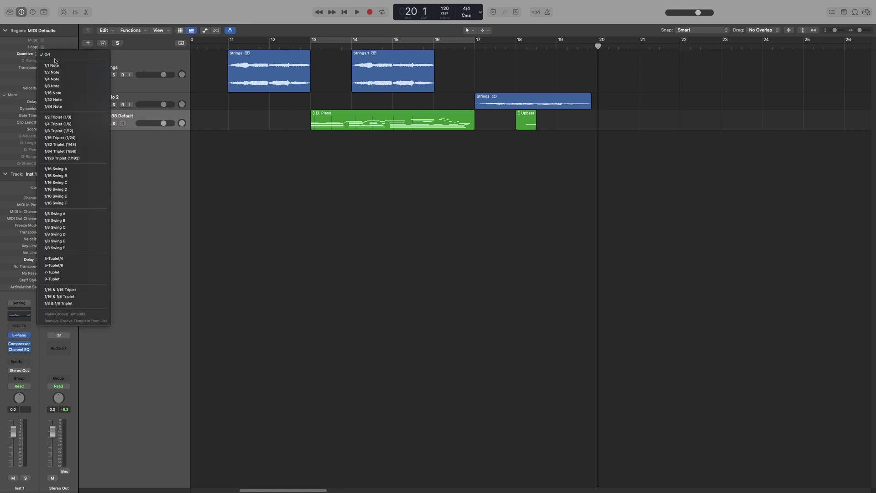
click(60, 86)
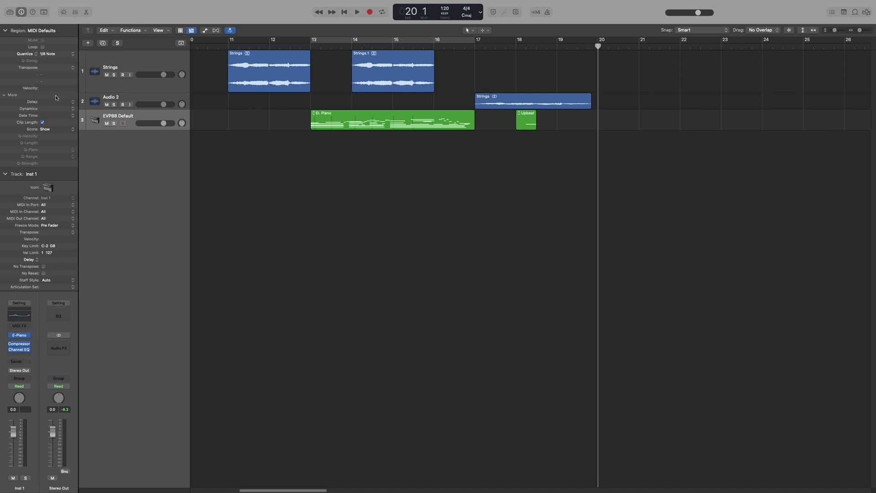
drag(47, 68, 48, 64)
key(super+k)
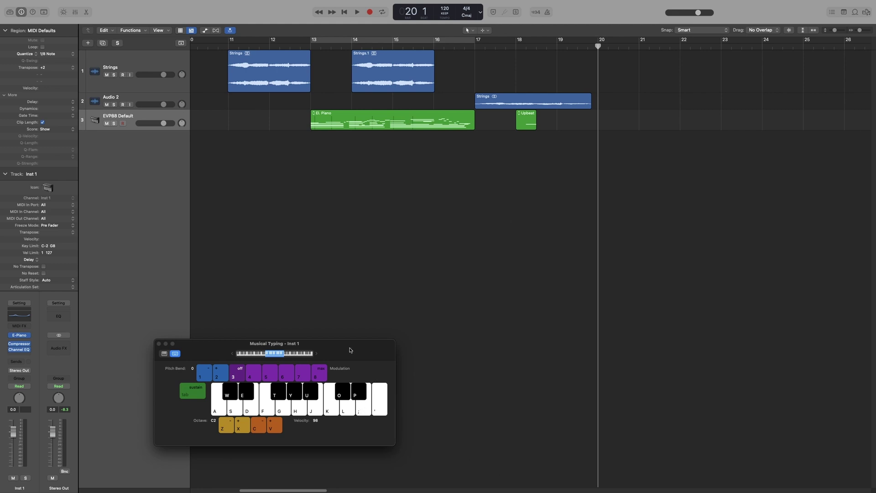
Record repeated A notes from bar 21 on EVP88 Default, creating an 'EVP88 Default (+2)' region.
drag(372, 347, 469, 307)
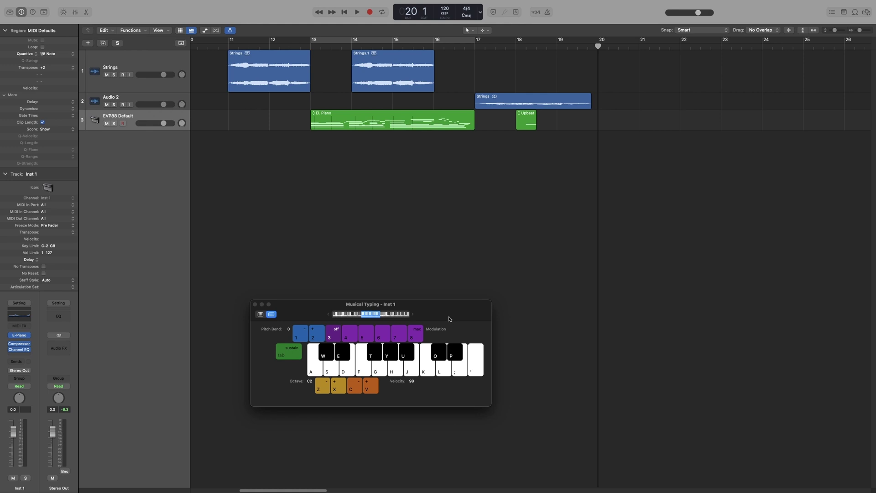
key(a)
key(period)
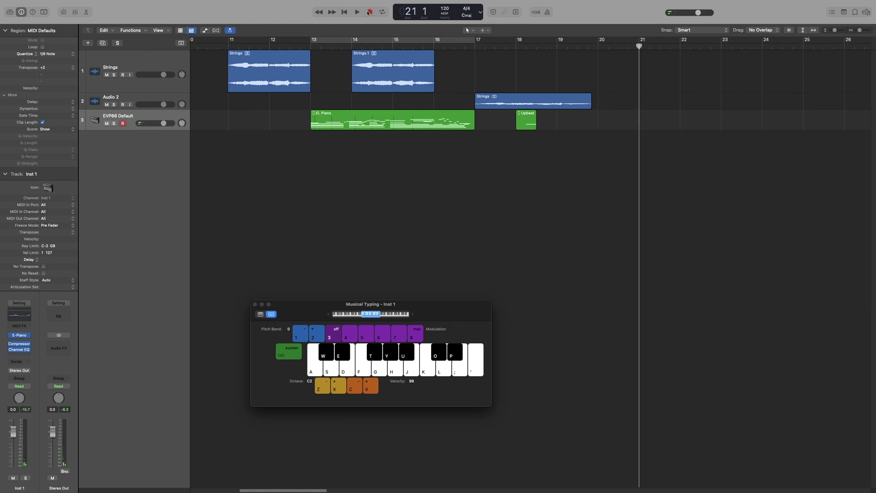
click(370, 13)
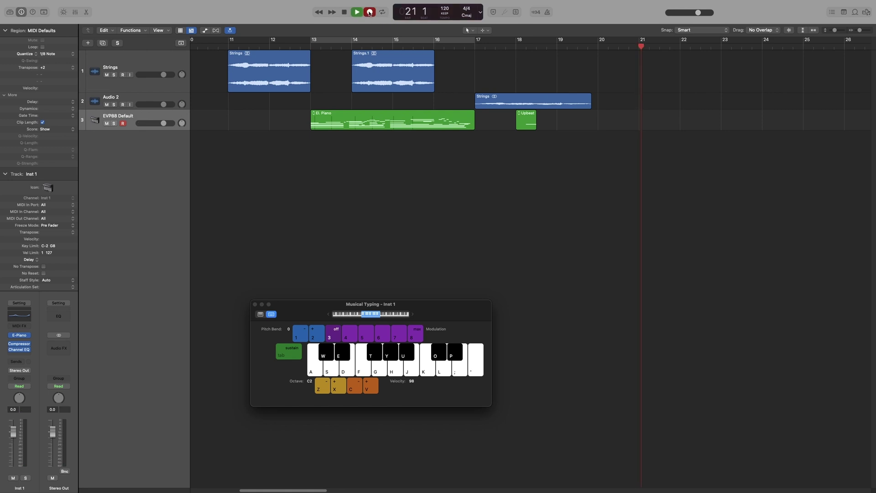
key(a)
key(a)
key(a)
key(a)
key(a)
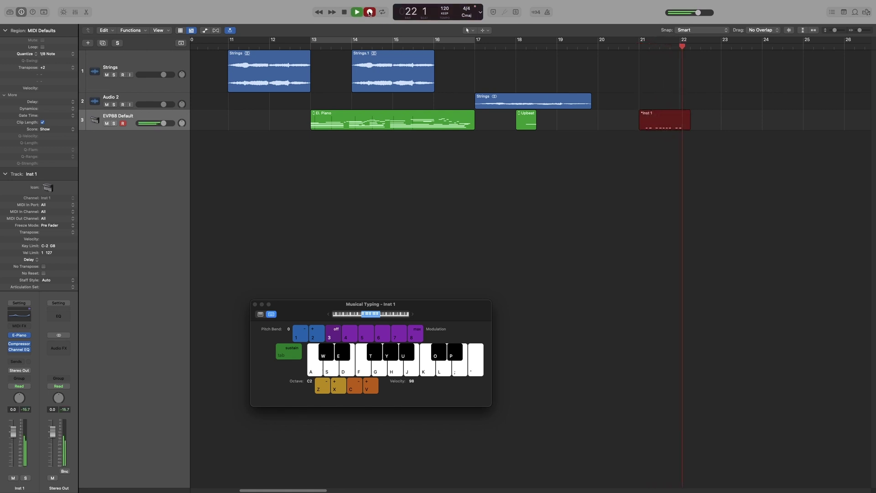
key(a)
key(a)
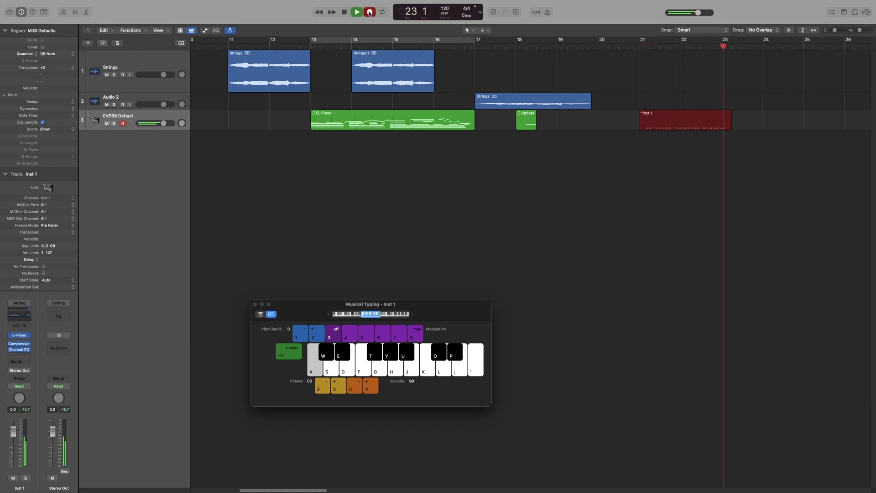
key(a)
key(a)
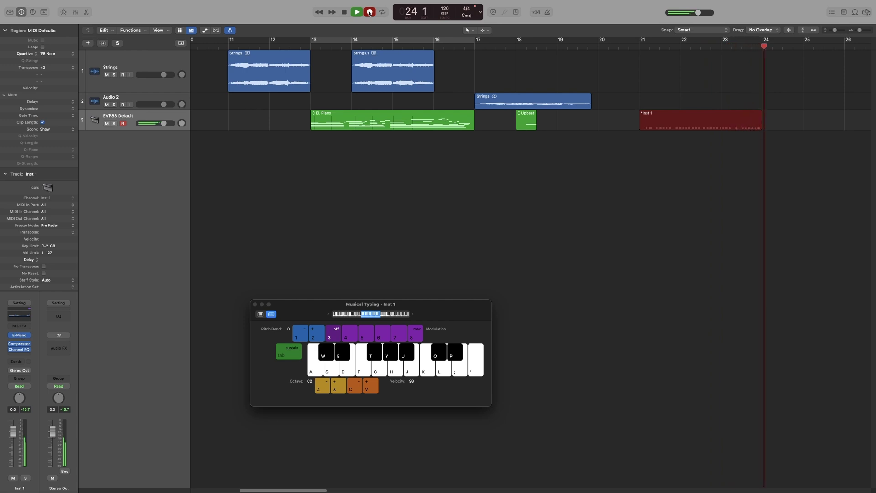
click(344, 13)
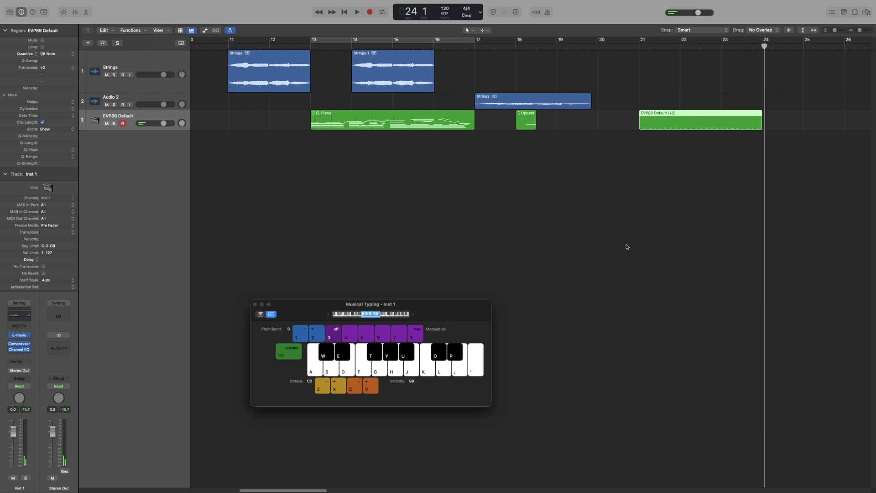
Open the EVP88 Default region's 31 notes in the Piano Roll, select them all, and play from bar 21.
double_click(676, 120)
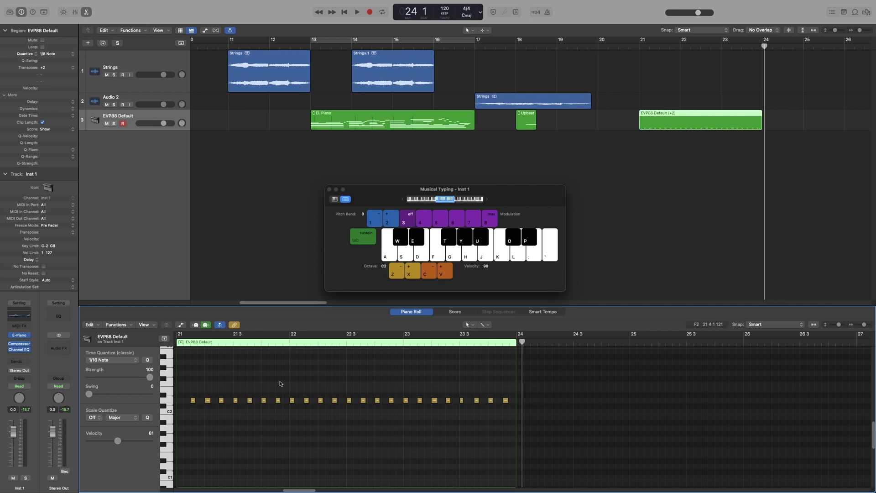
key(a)
key(super+a)
click(640, 47)
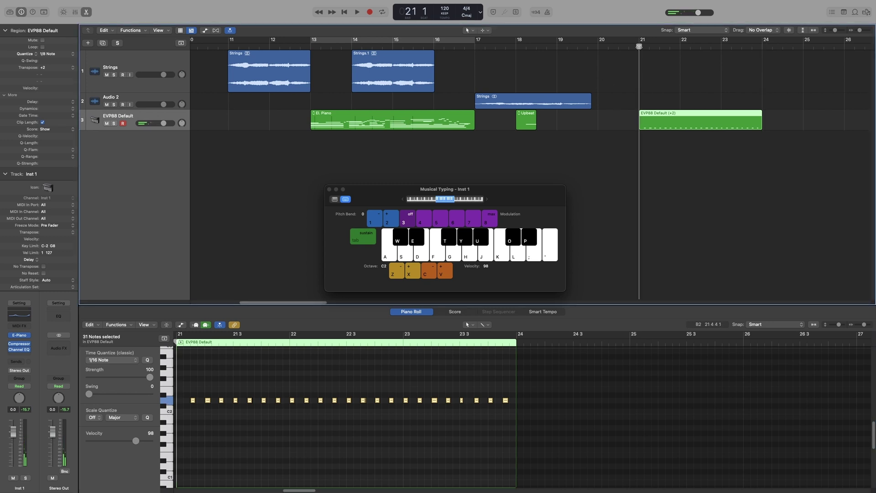
key(space)
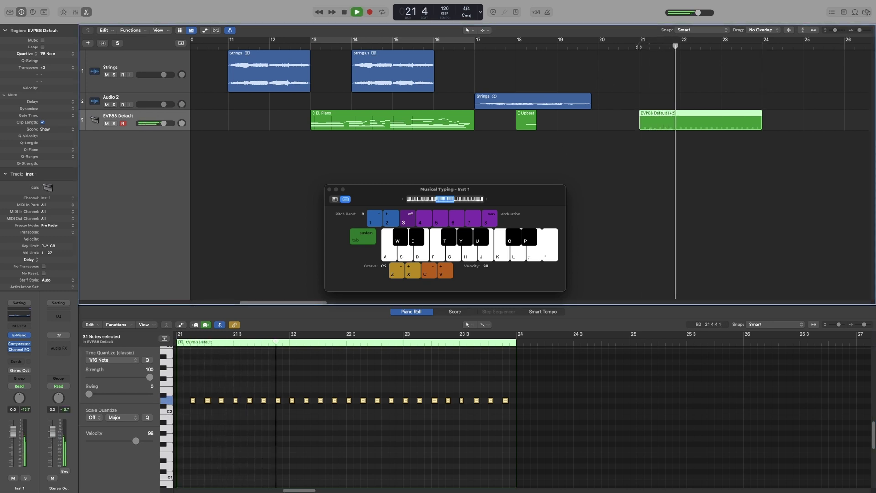
key(space)
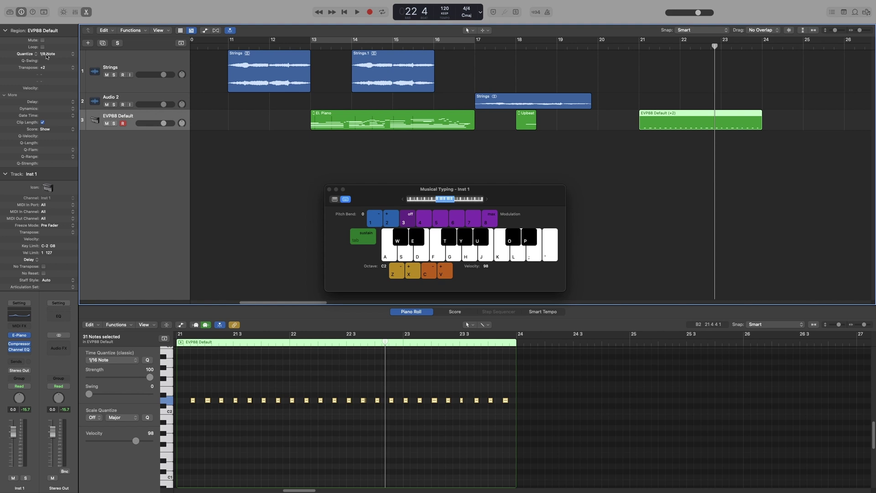
Set the EVP88 Default region's Quantize to Off and Transpose from +2 to 0, then return to bar 21.
click(47, 54)
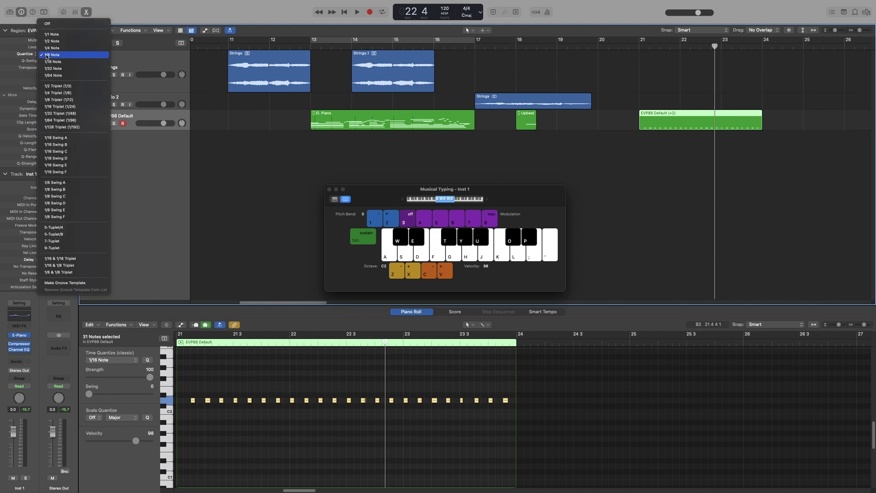
click(46, 55)
click(47, 55)
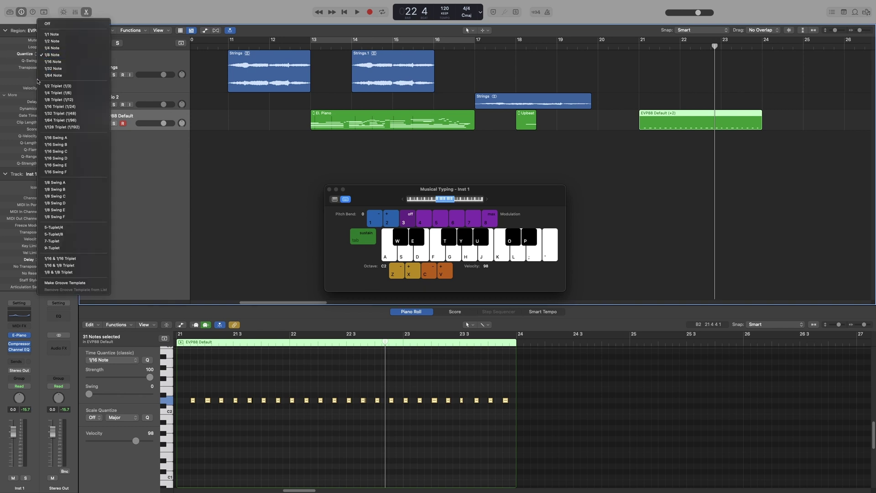
click(46, 55)
click(46, 54)
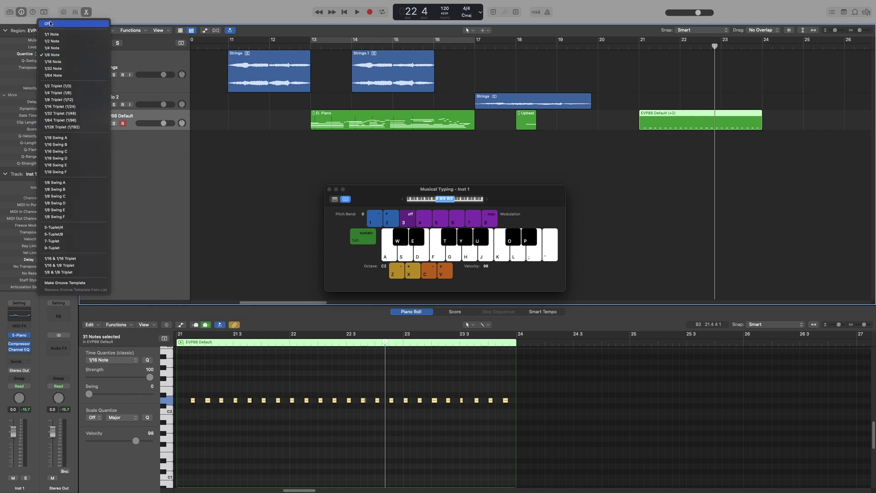
click(50, 23)
drag(42, 67, 48, 75)
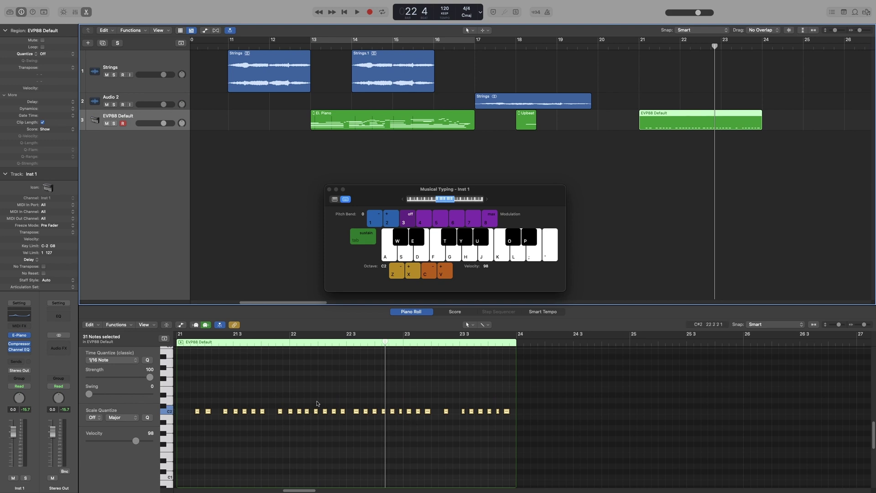
click(197, 342)
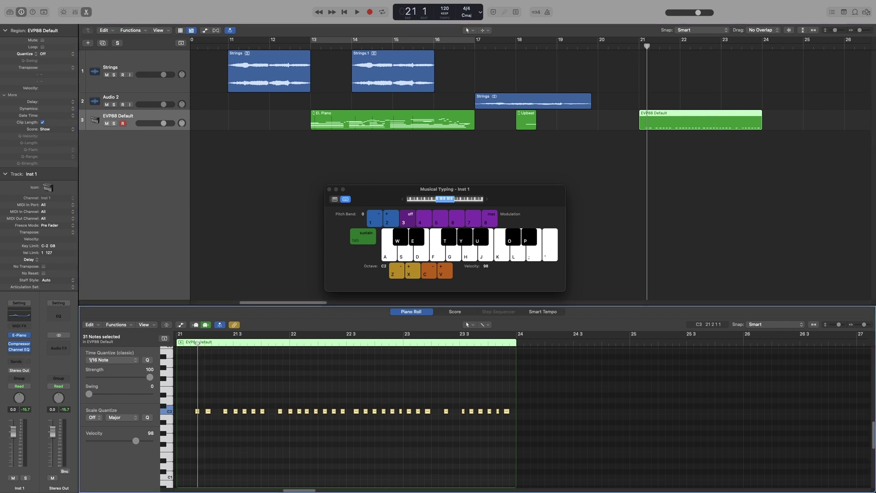